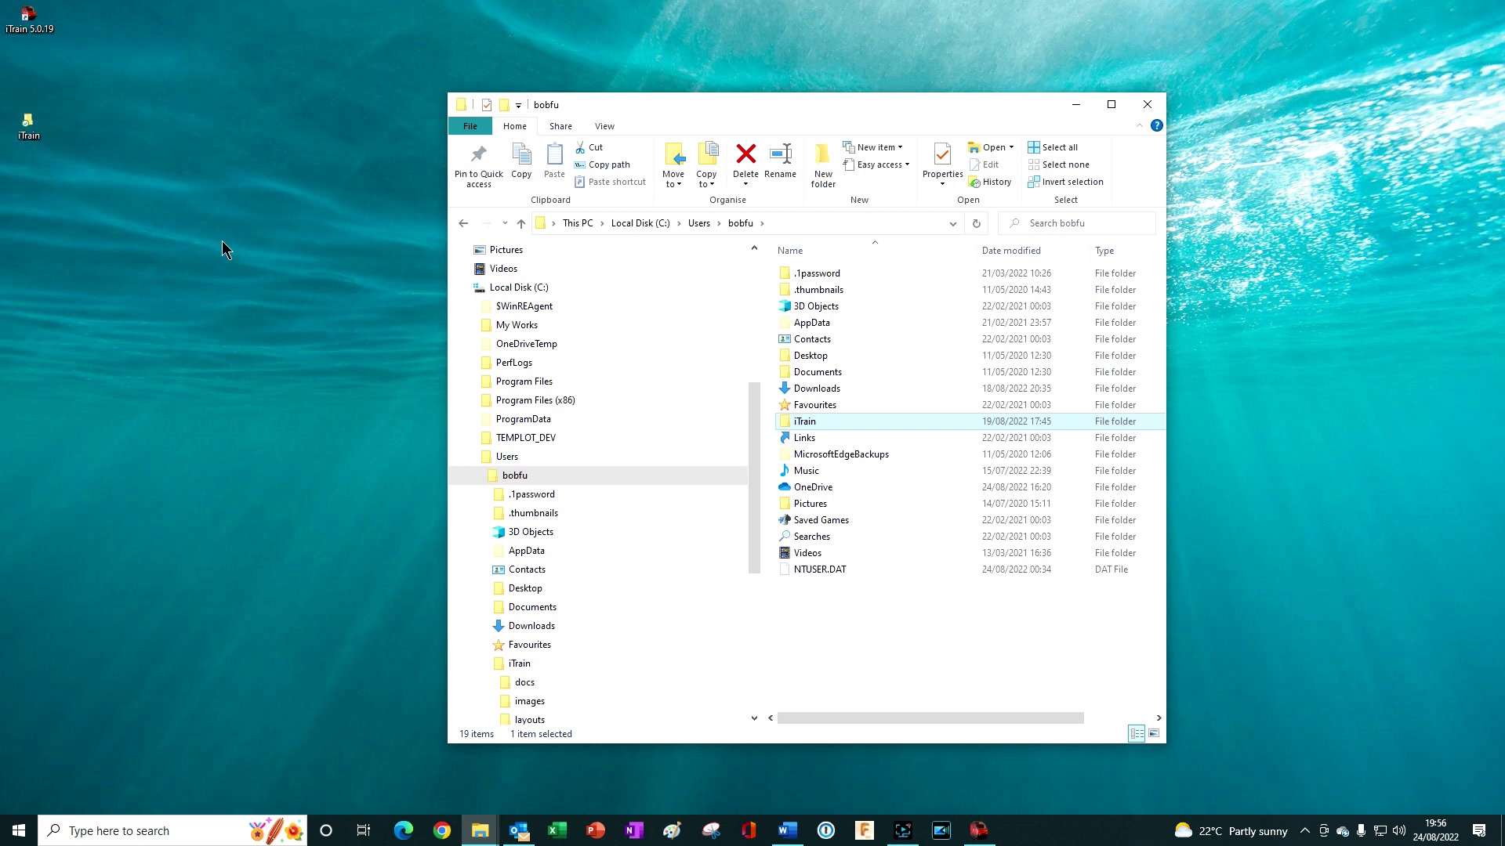
# Step: Open the iTrain folder inside the user folder and inspect its images, layouts and sounds subfolders
pyautogui.doubleClick(788, 425)
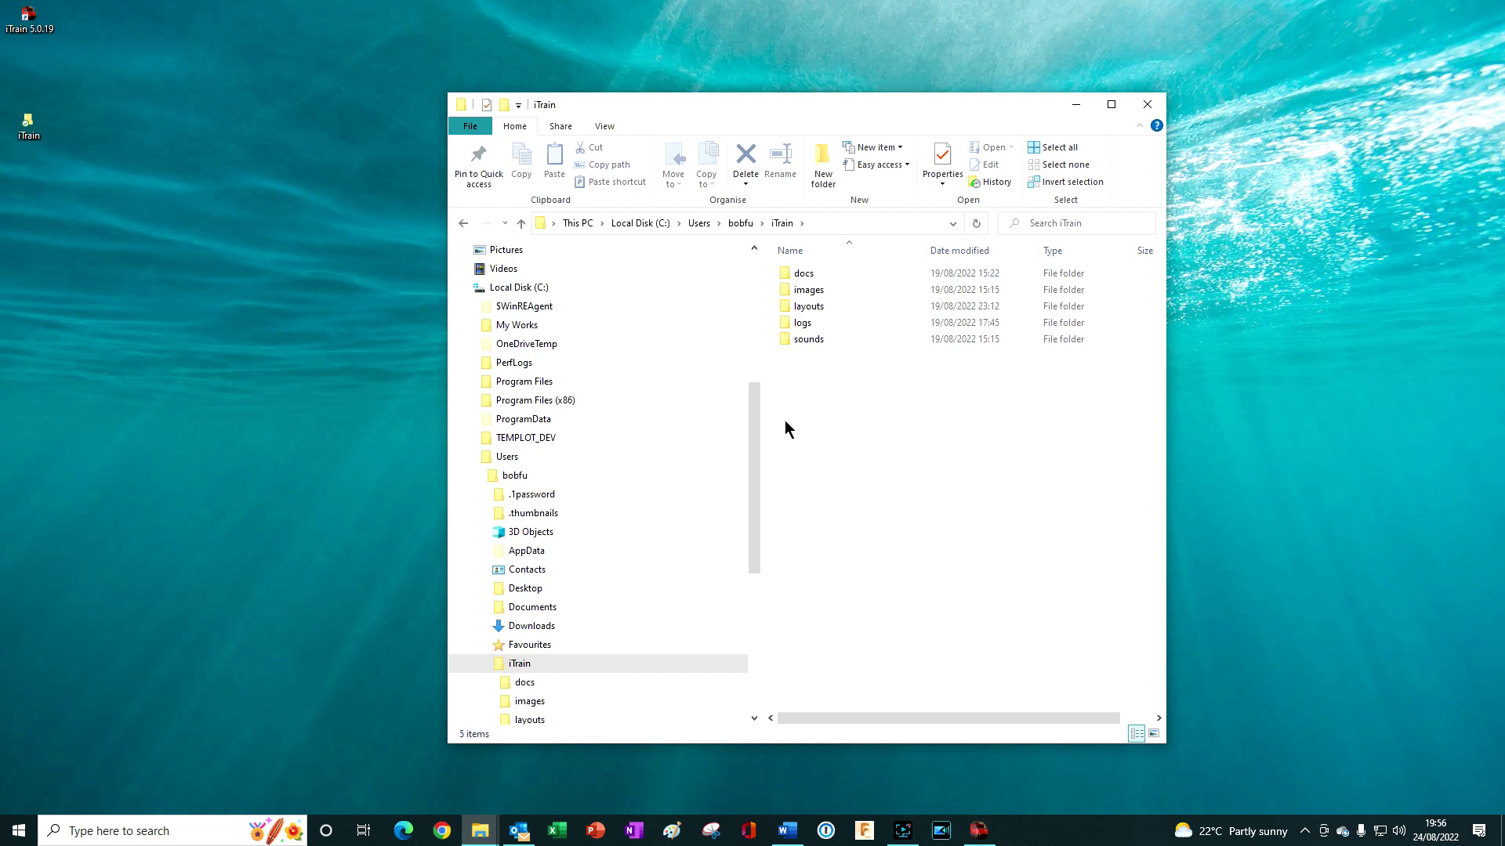
pyautogui.click(785, 288)
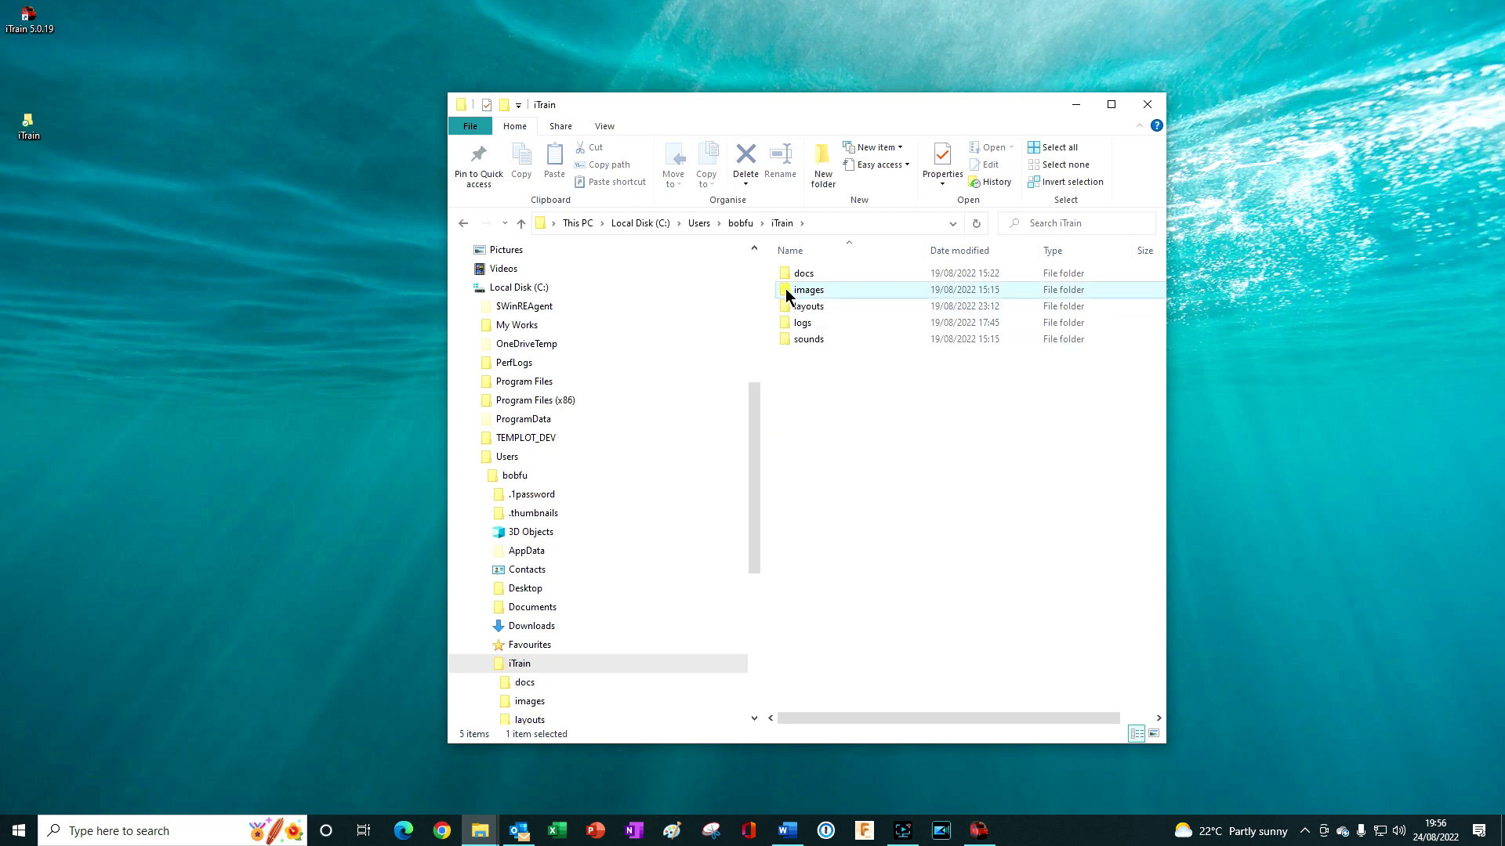
pyautogui.click(786, 304)
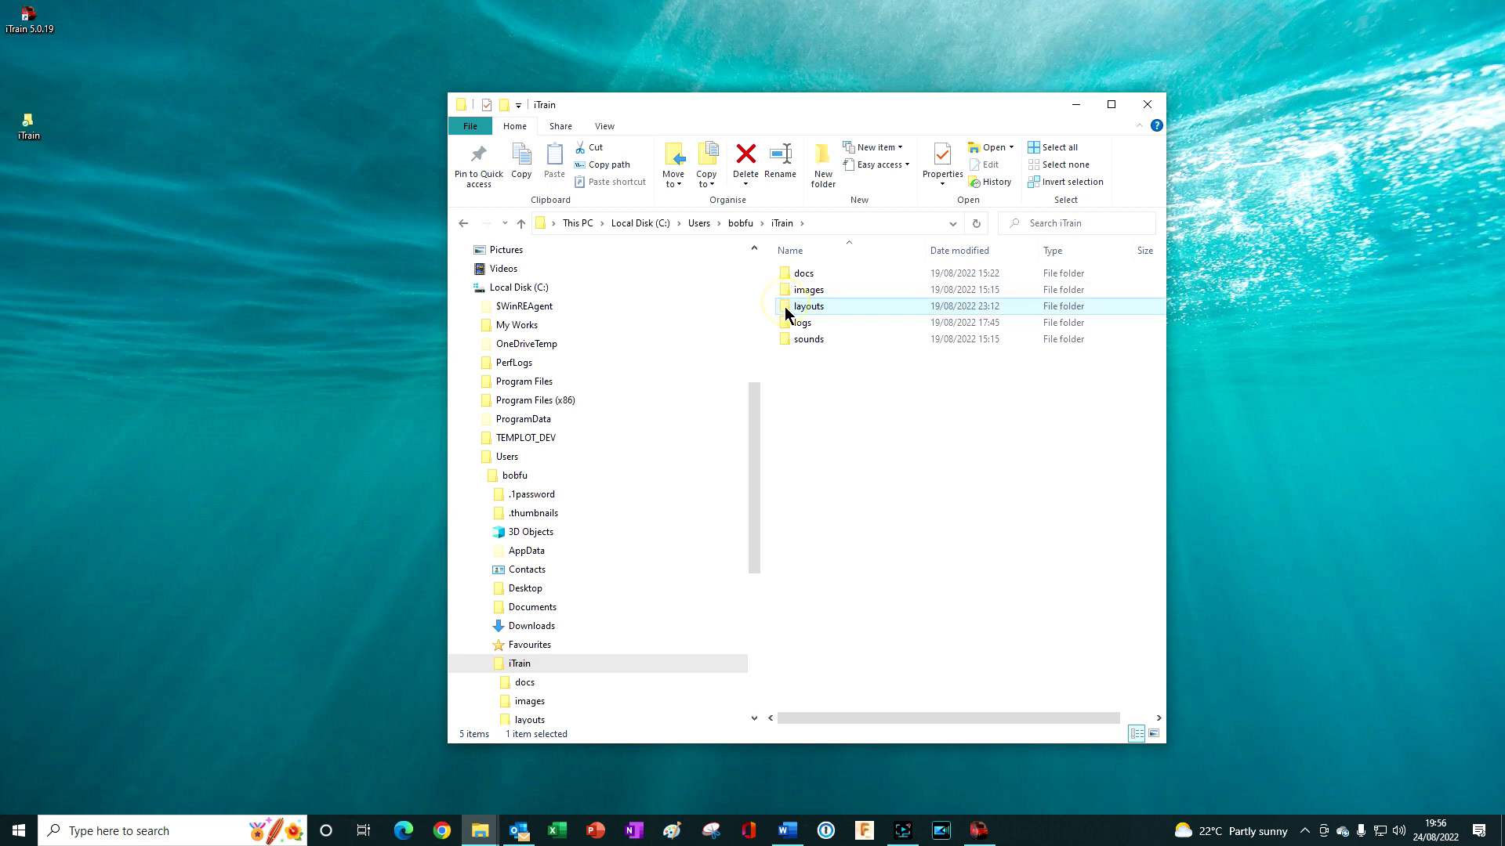
pyautogui.click(786, 345)
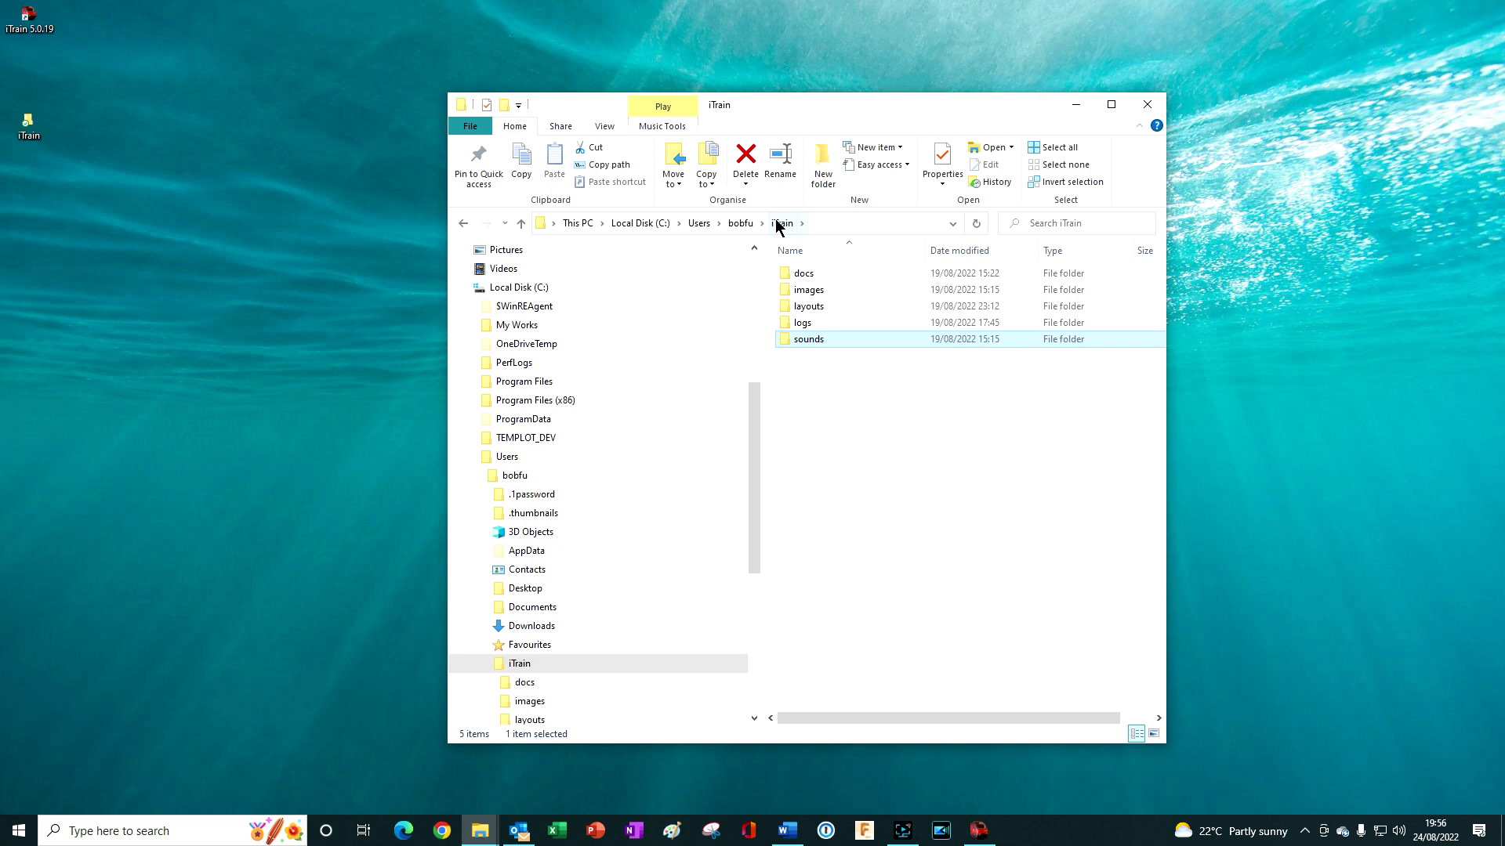
# Step: Switch to iTrain and open its Preferences to check the base path
pyautogui.click(980, 832)
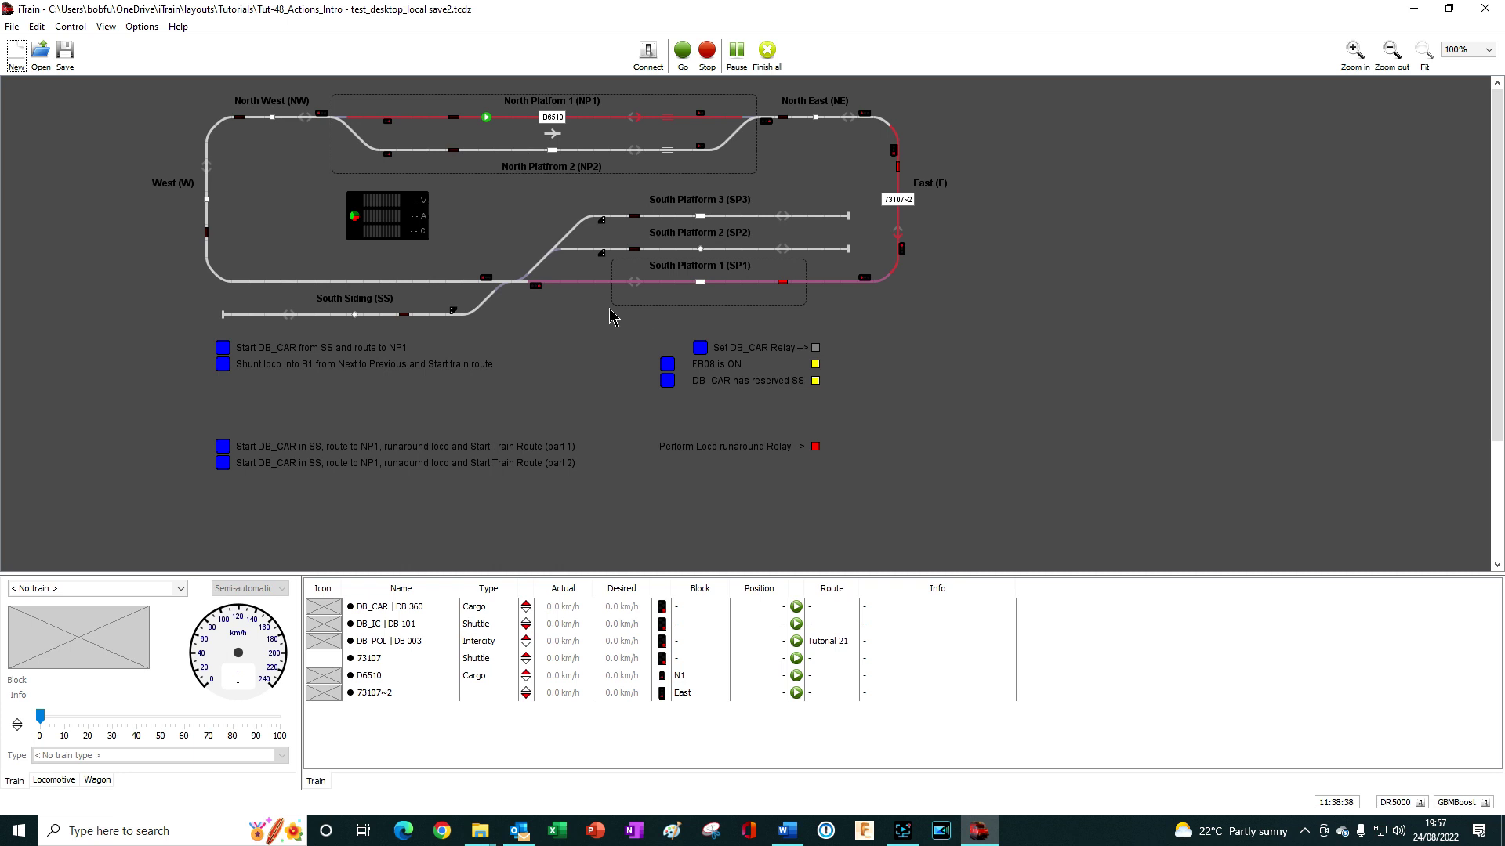
pyautogui.click(37, 28)
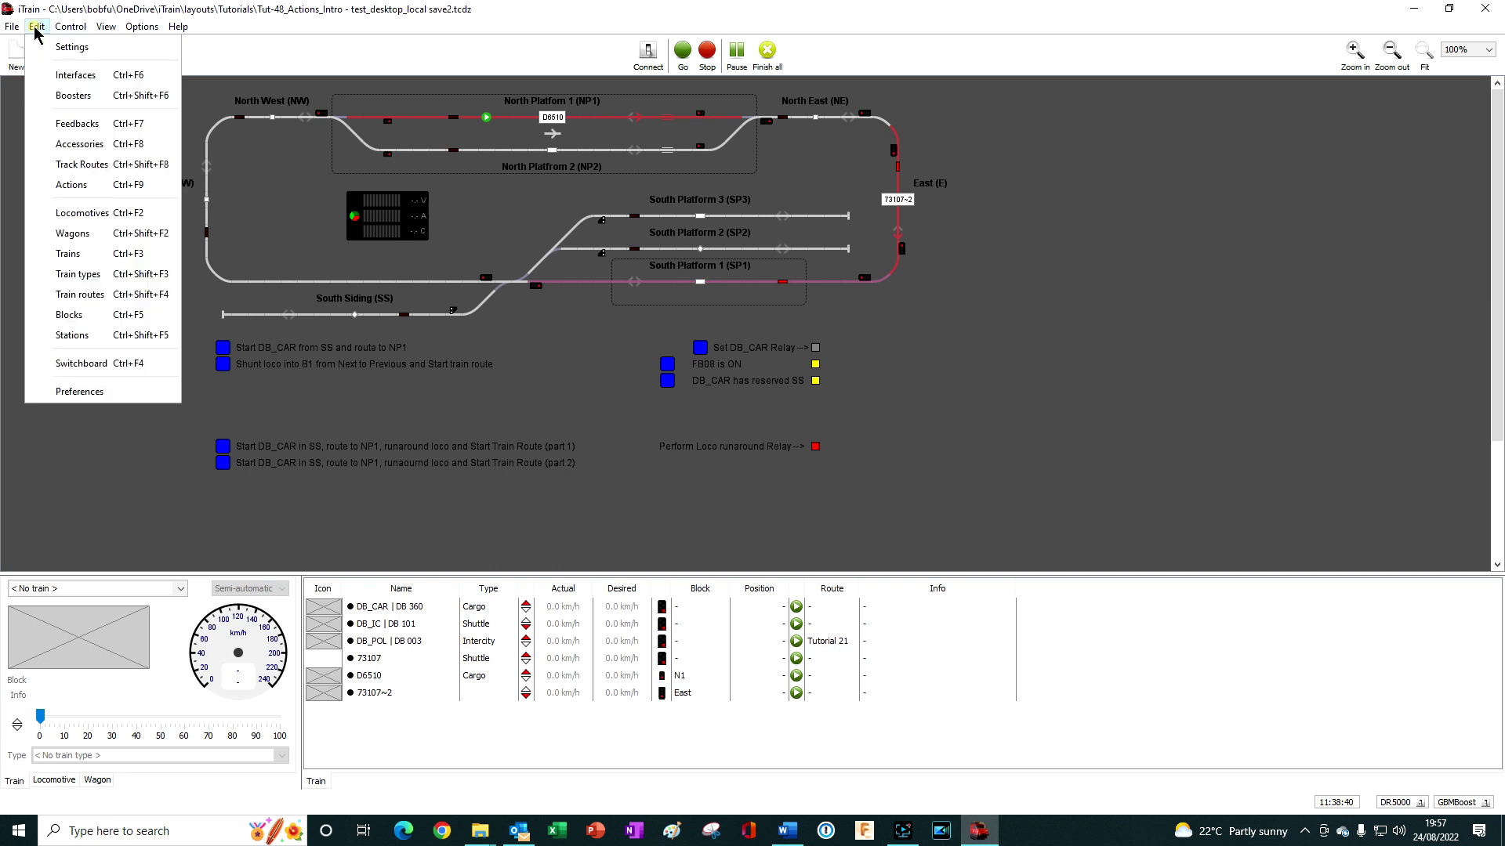
pyautogui.click(78, 392)
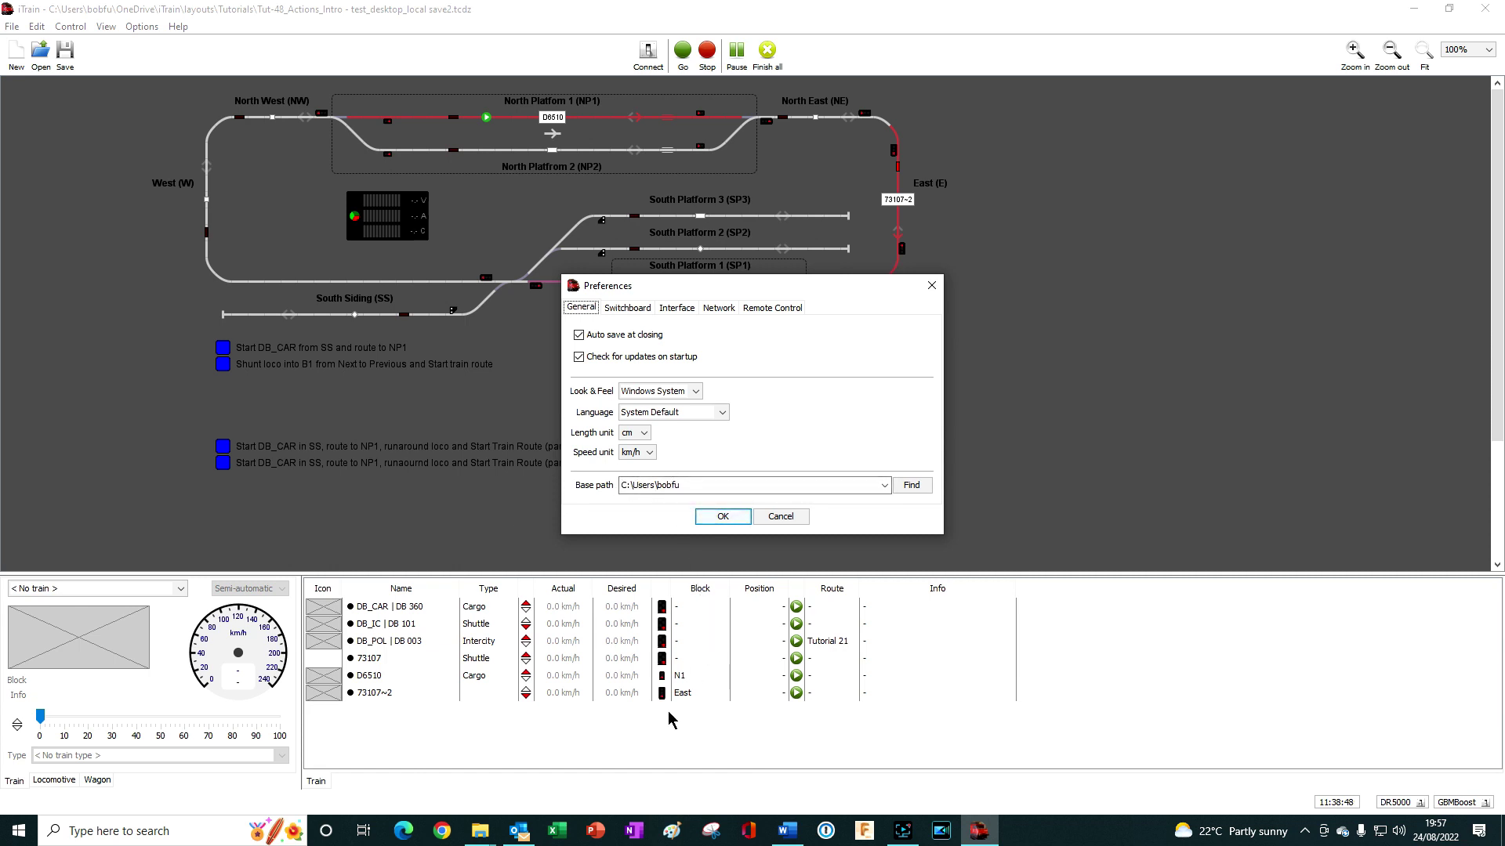
# Step: Switch to File Explorer, check where the iTrain folder sits within the user folder, and expand the personal OneDrive folder
pyautogui.click(480, 831)
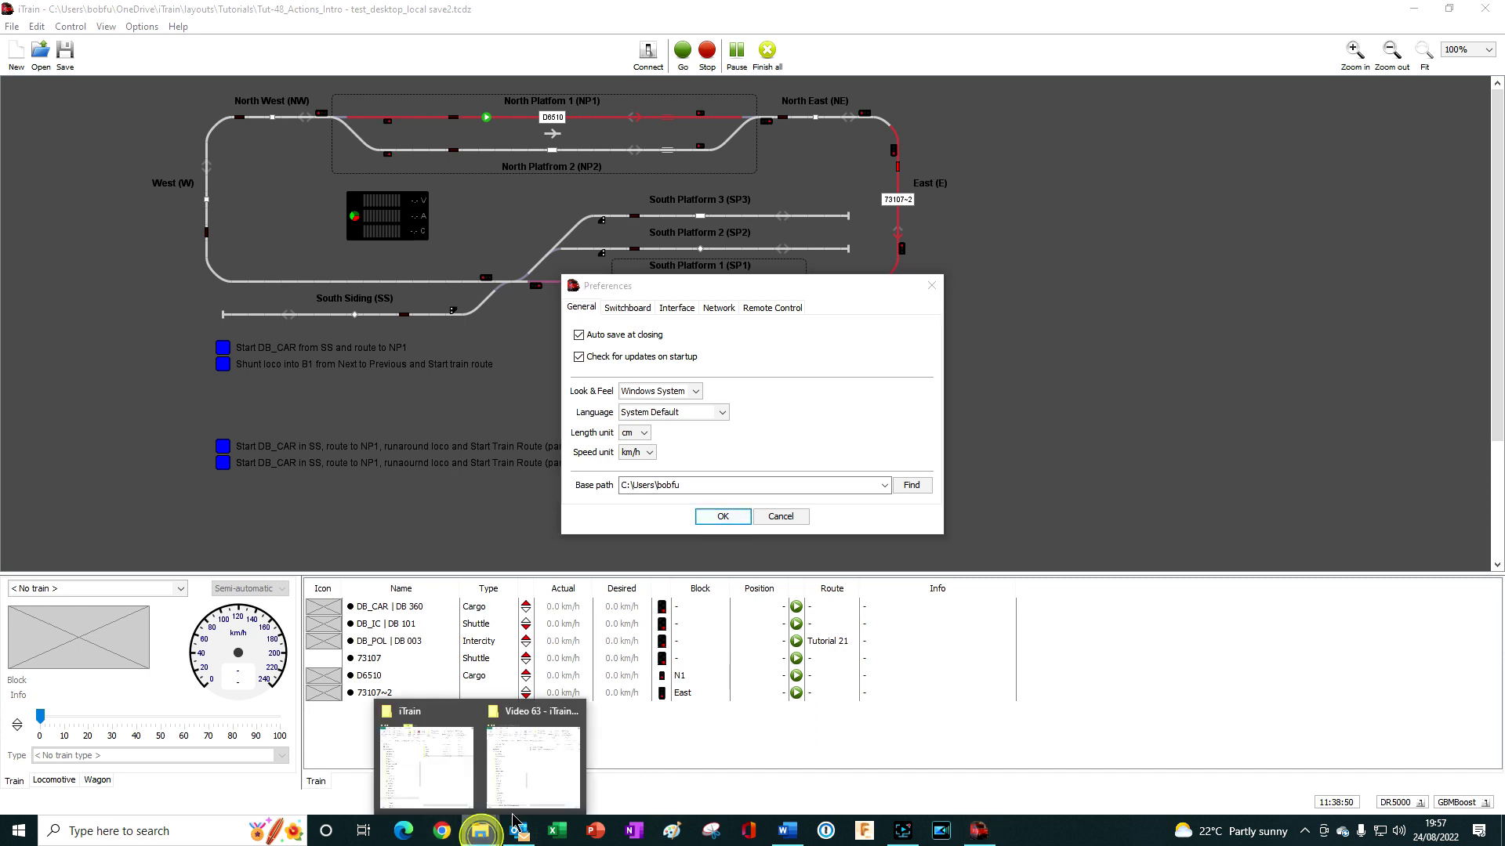
pyautogui.click(403, 783)
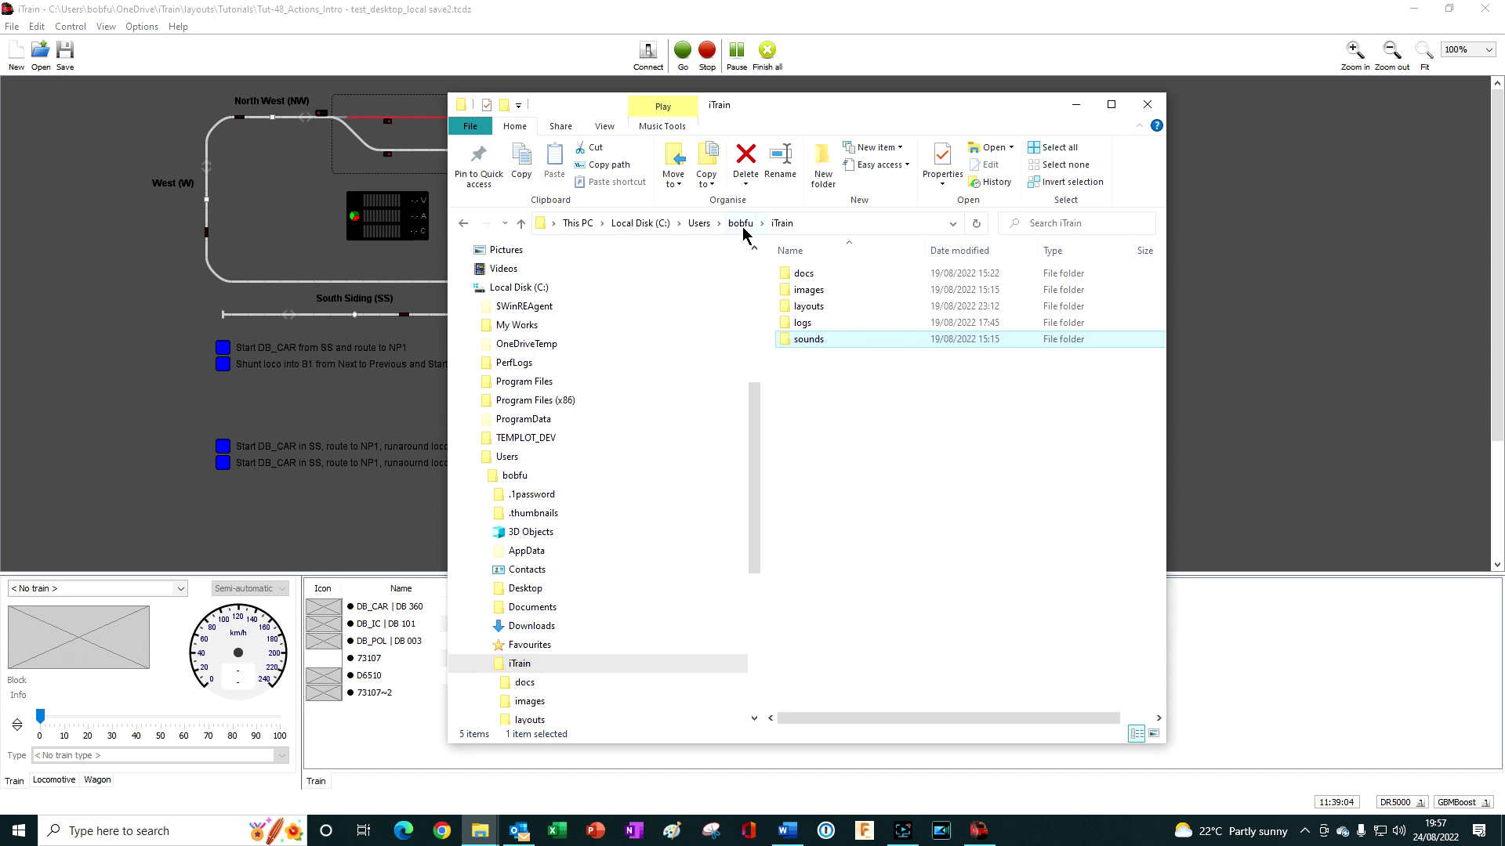
pyautogui.click(782, 225)
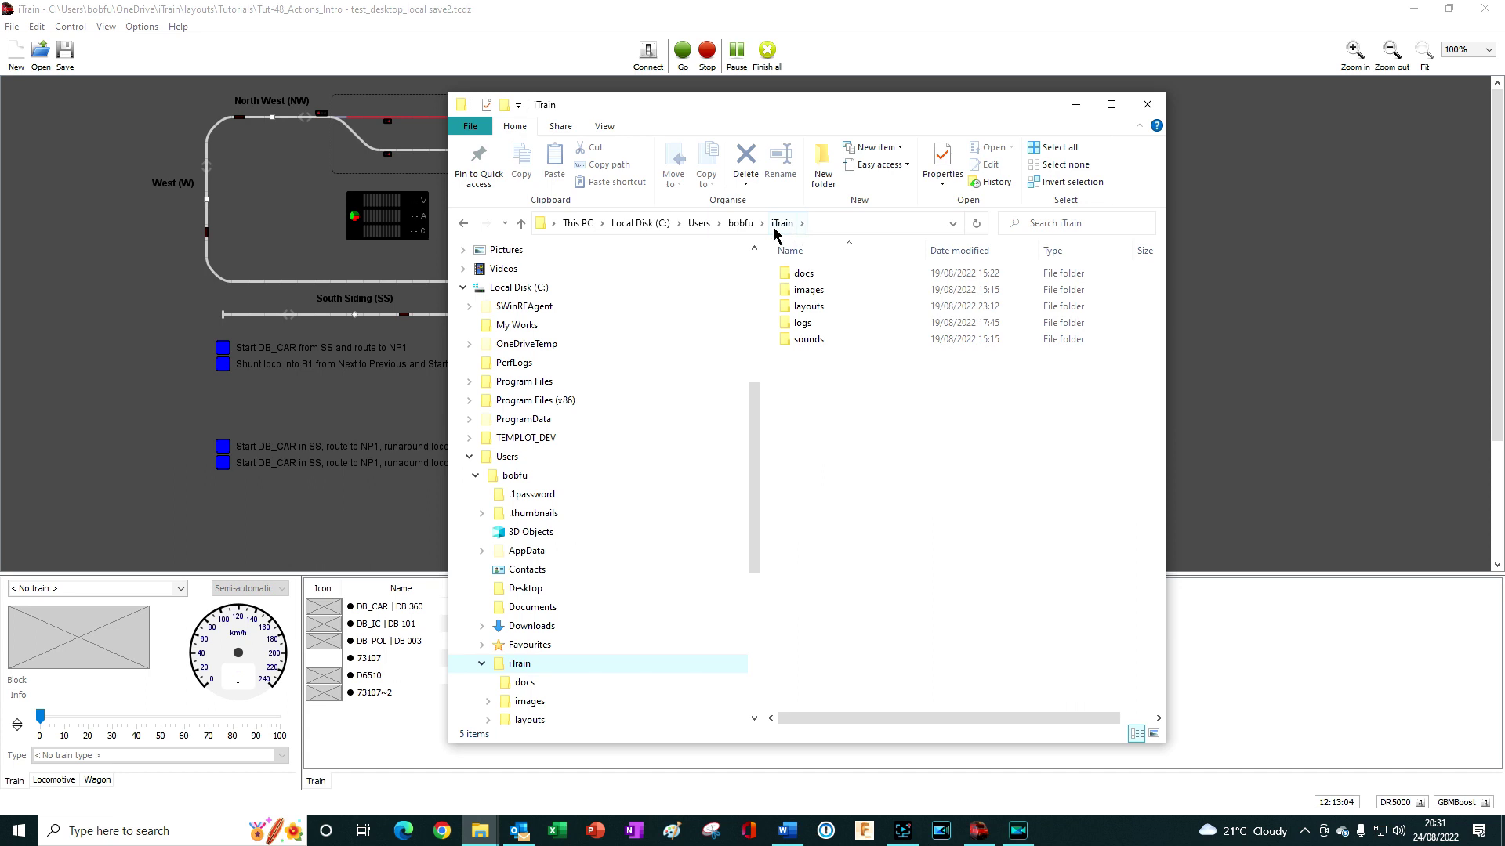
pyautogui.click(740, 224)
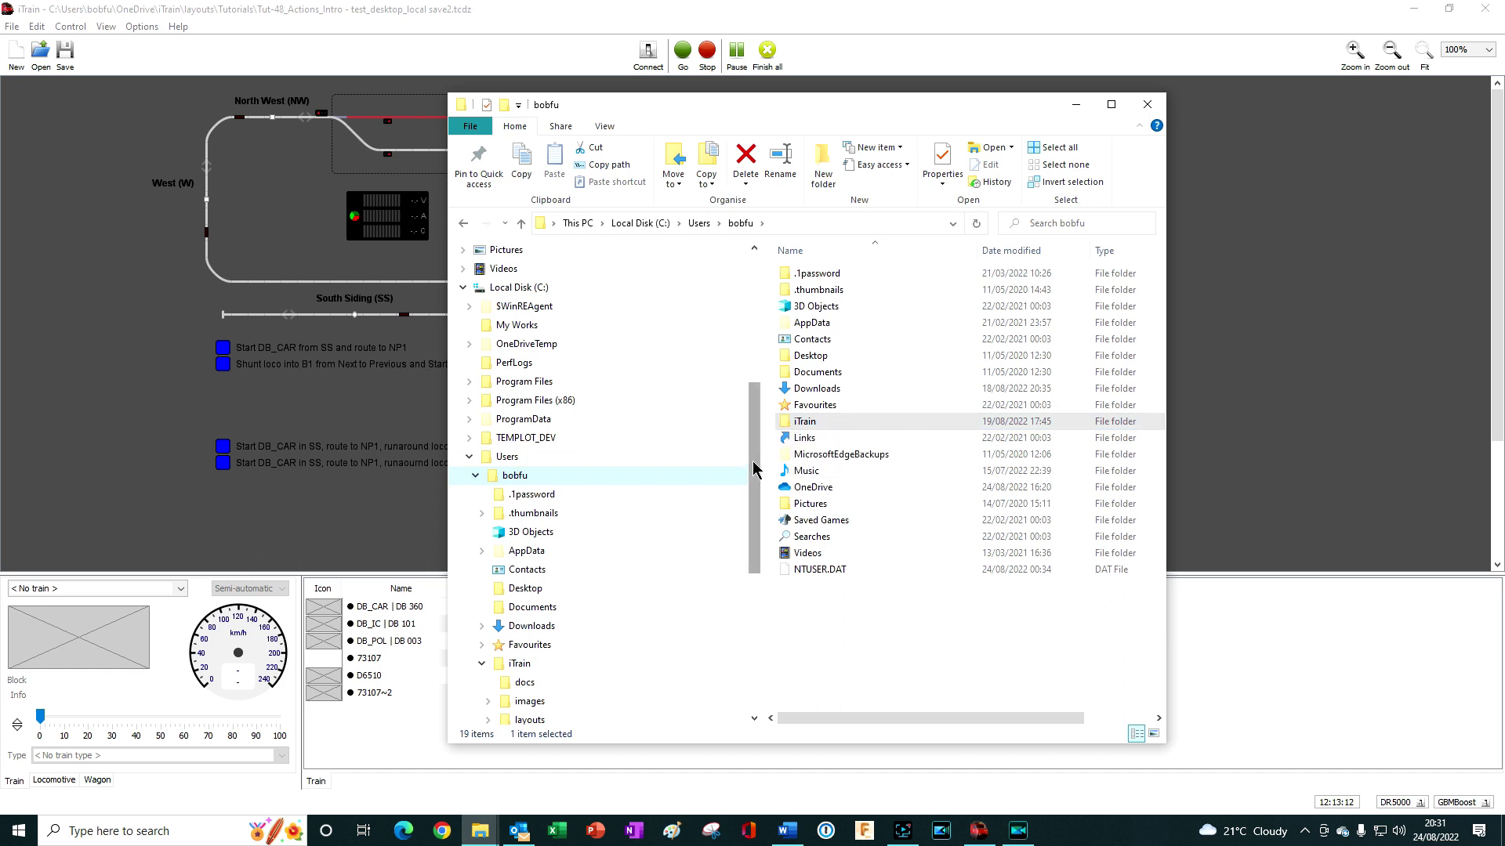
pyautogui.scroll(6, 754, 469)
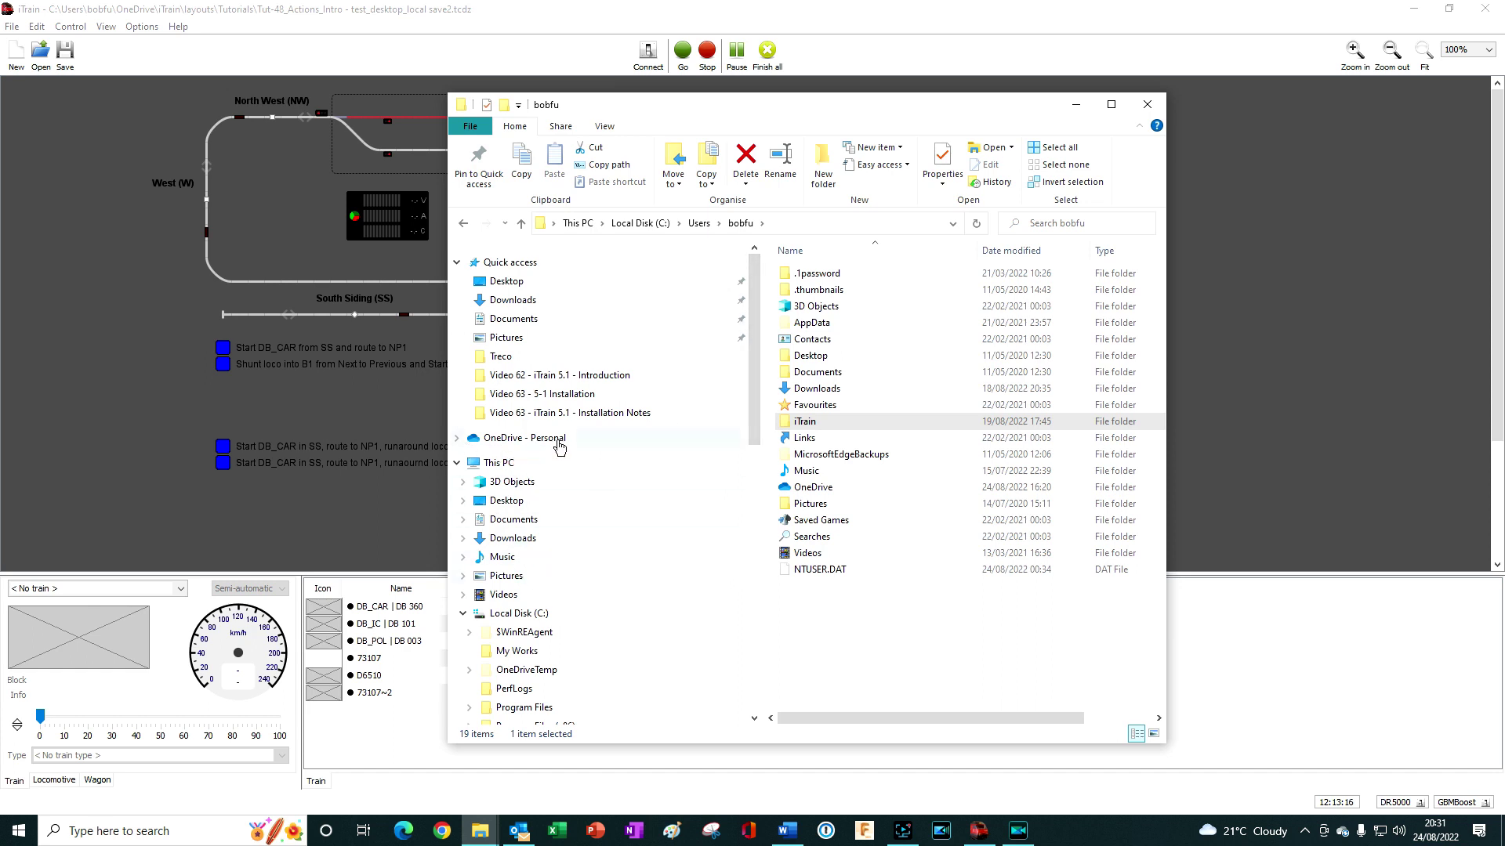
pyautogui.click(456, 439)
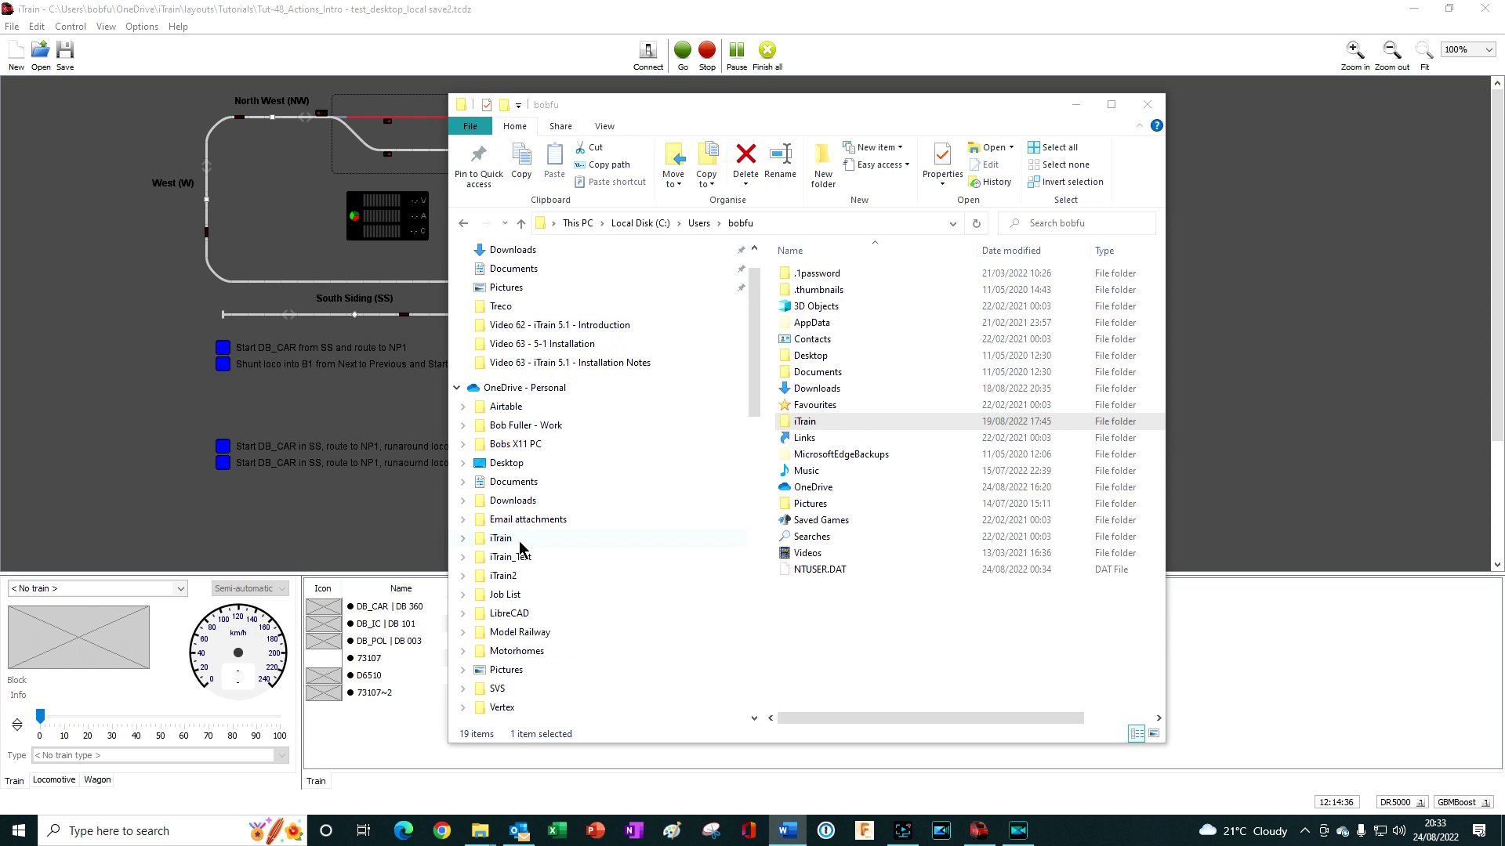
# Step: Return to the iTrain Preferences and set the base path to the OneDrive folder inside the user folder
pyautogui.click(162, 149)
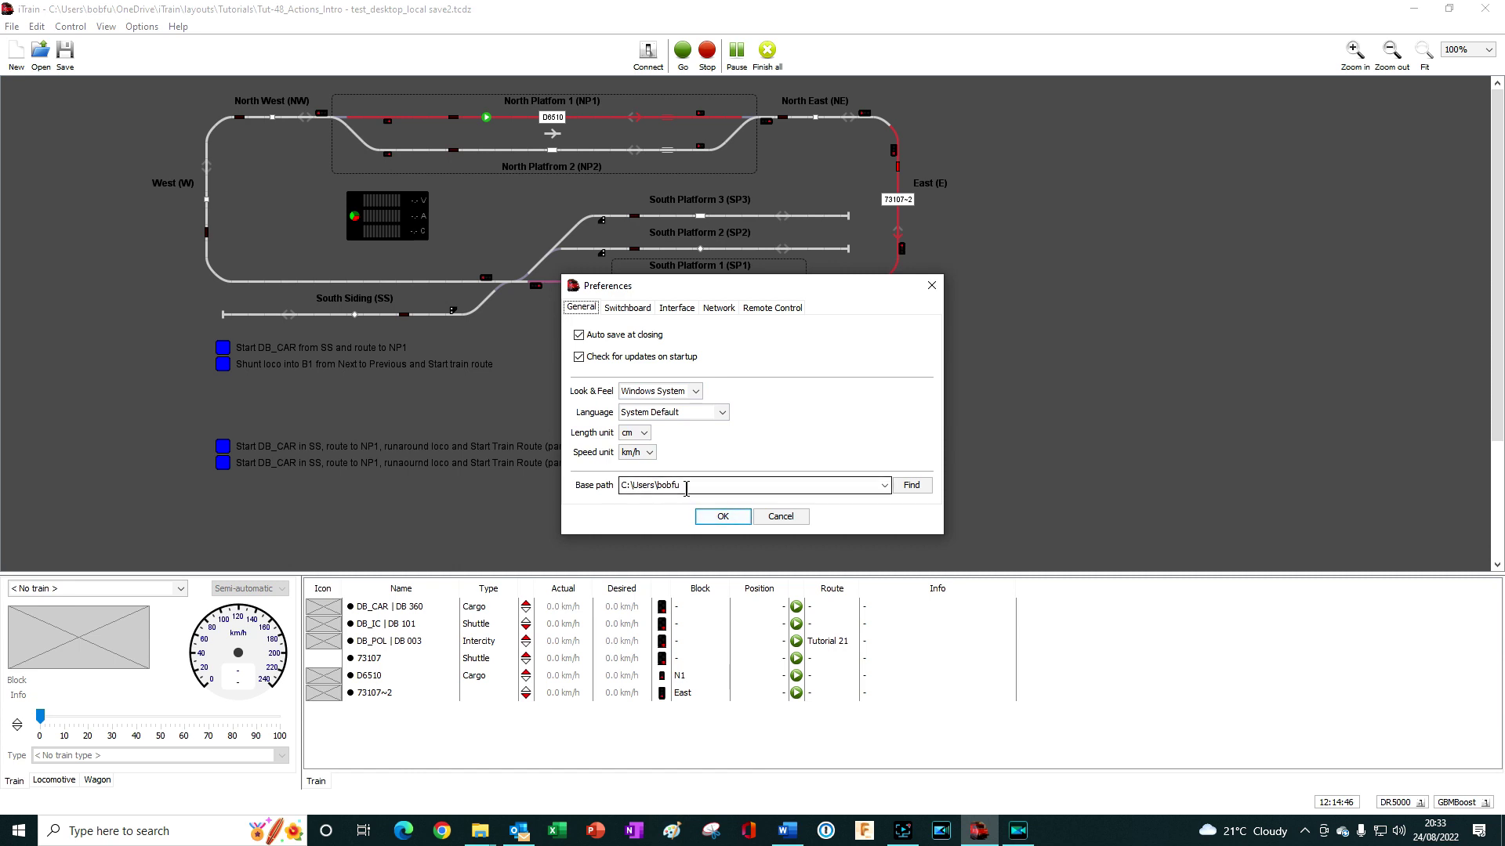
pyautogui.click(623, 484)
pyautogui.click(912, 486)
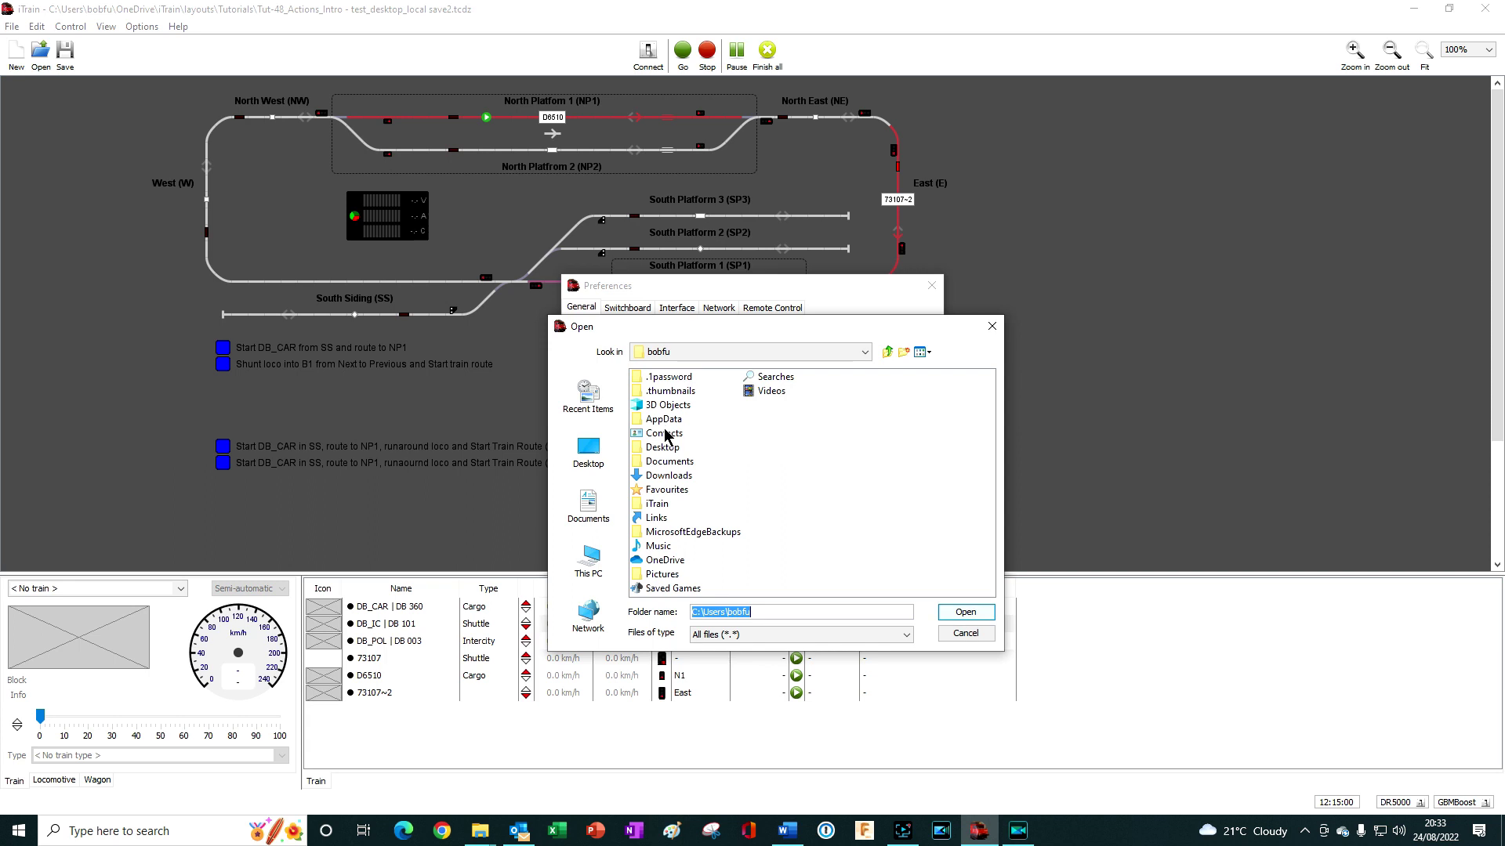
pyautogui.click(639, 563)
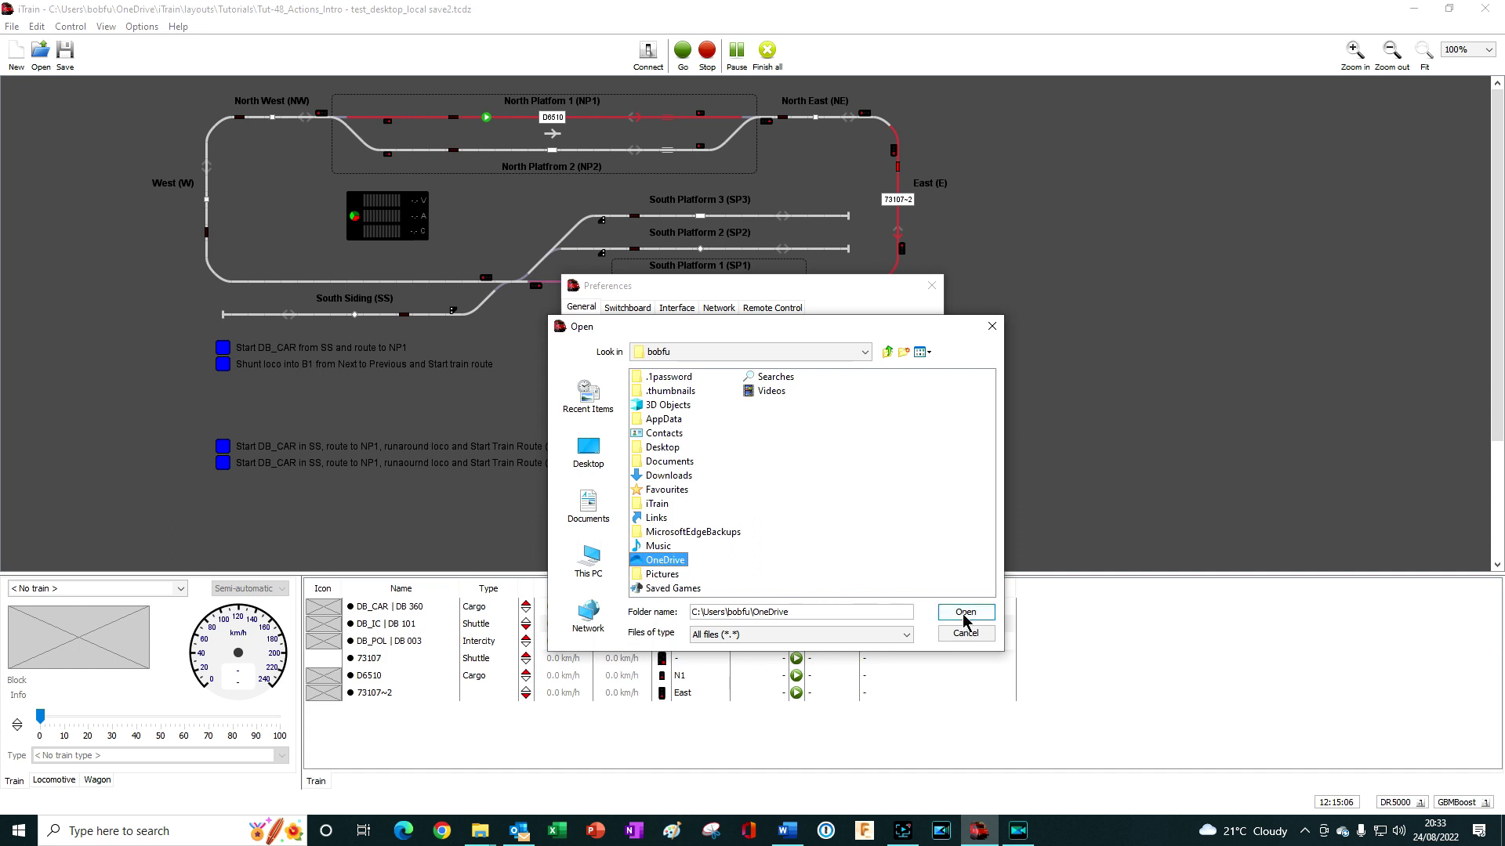
pyautogui.click(967, 612)
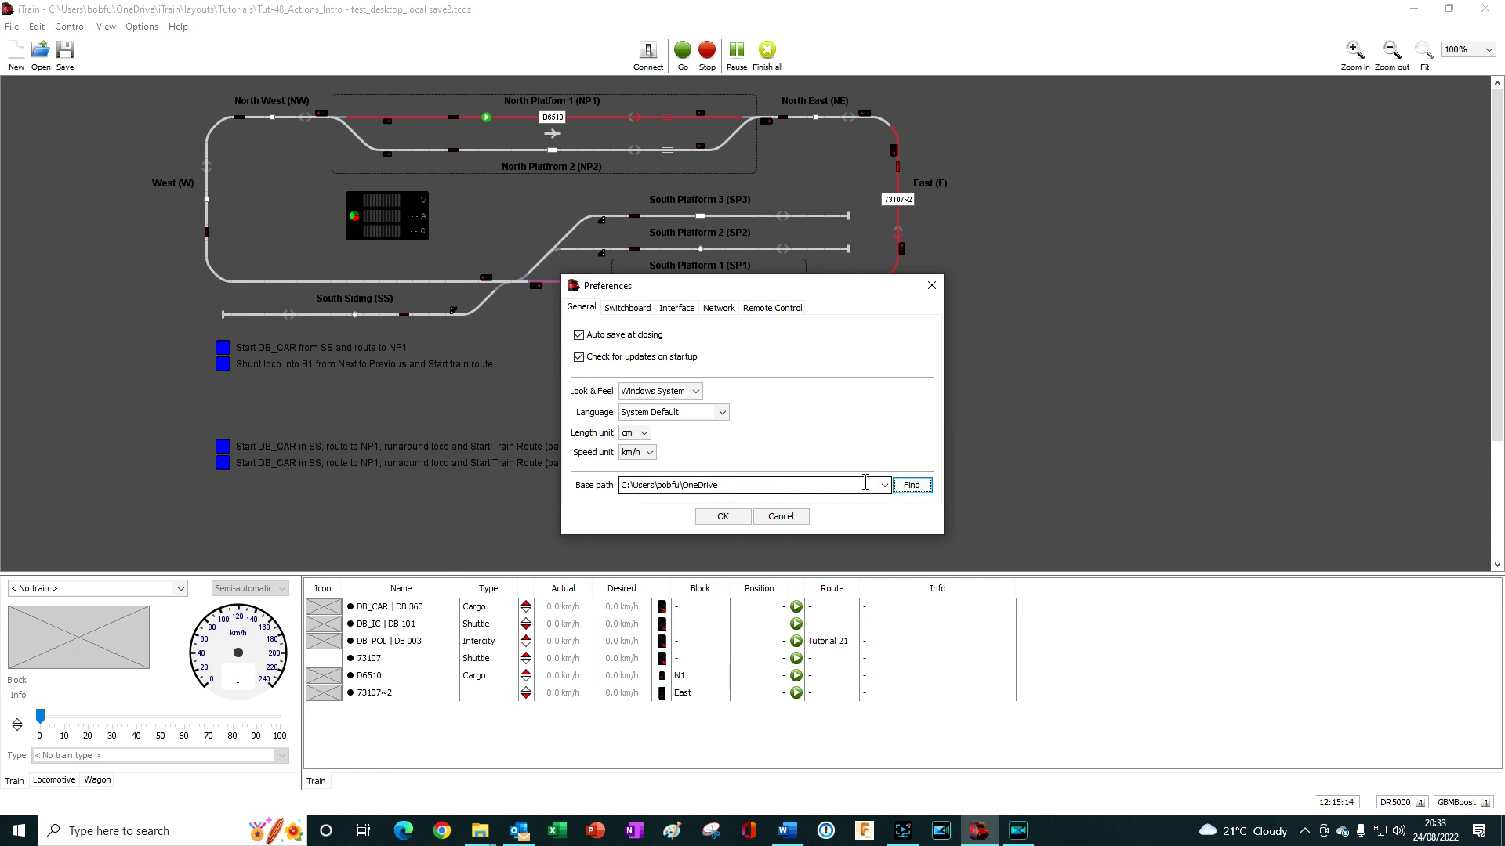
# Step: Set the base path in the Preferences to the iTrain folder within OneDrive
pyautogui.click(912, 487)
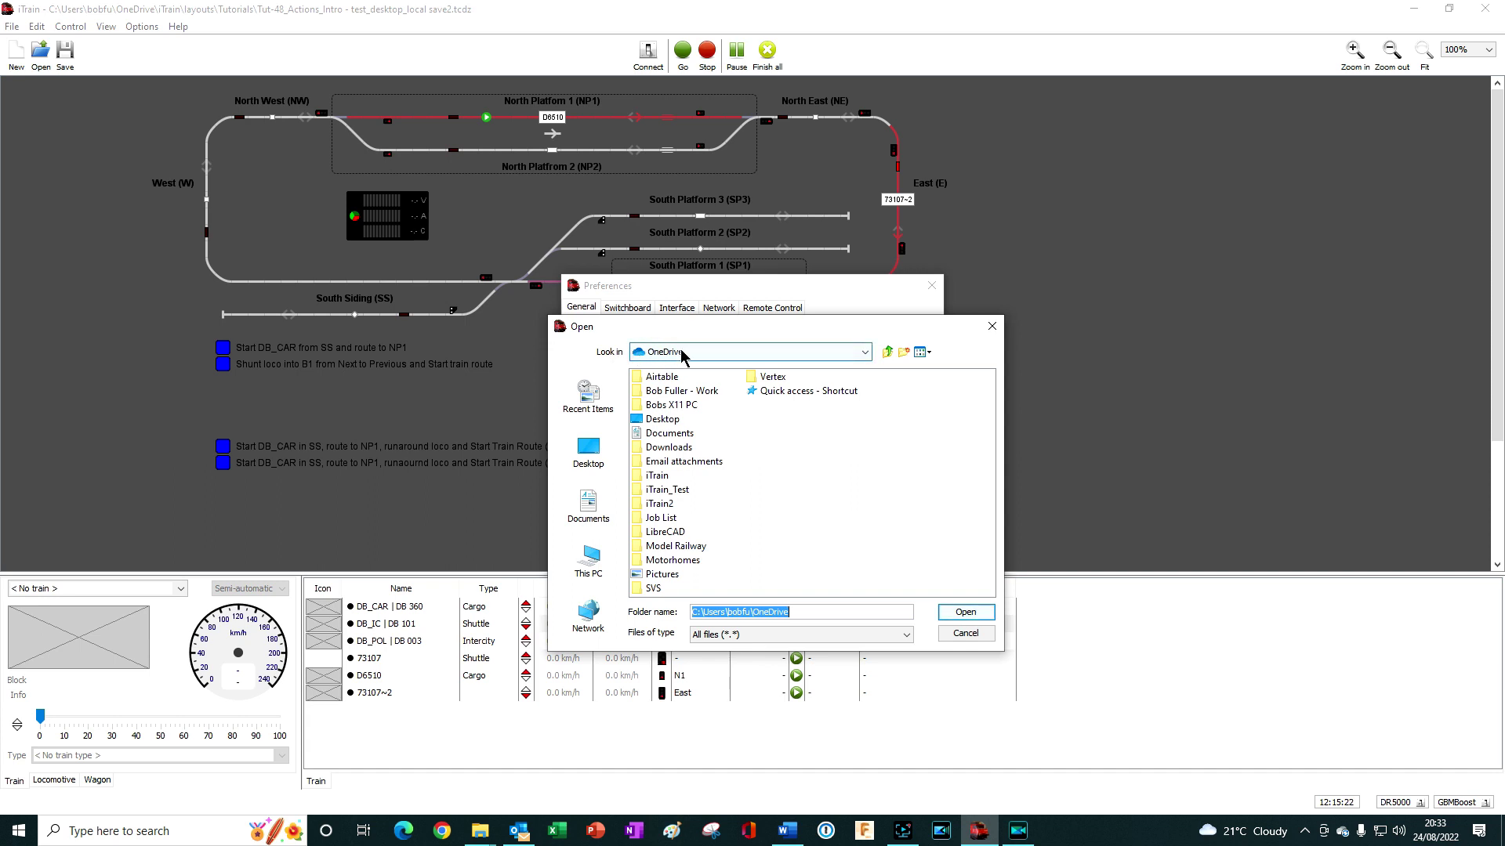
pyautogui.click(656, 477)
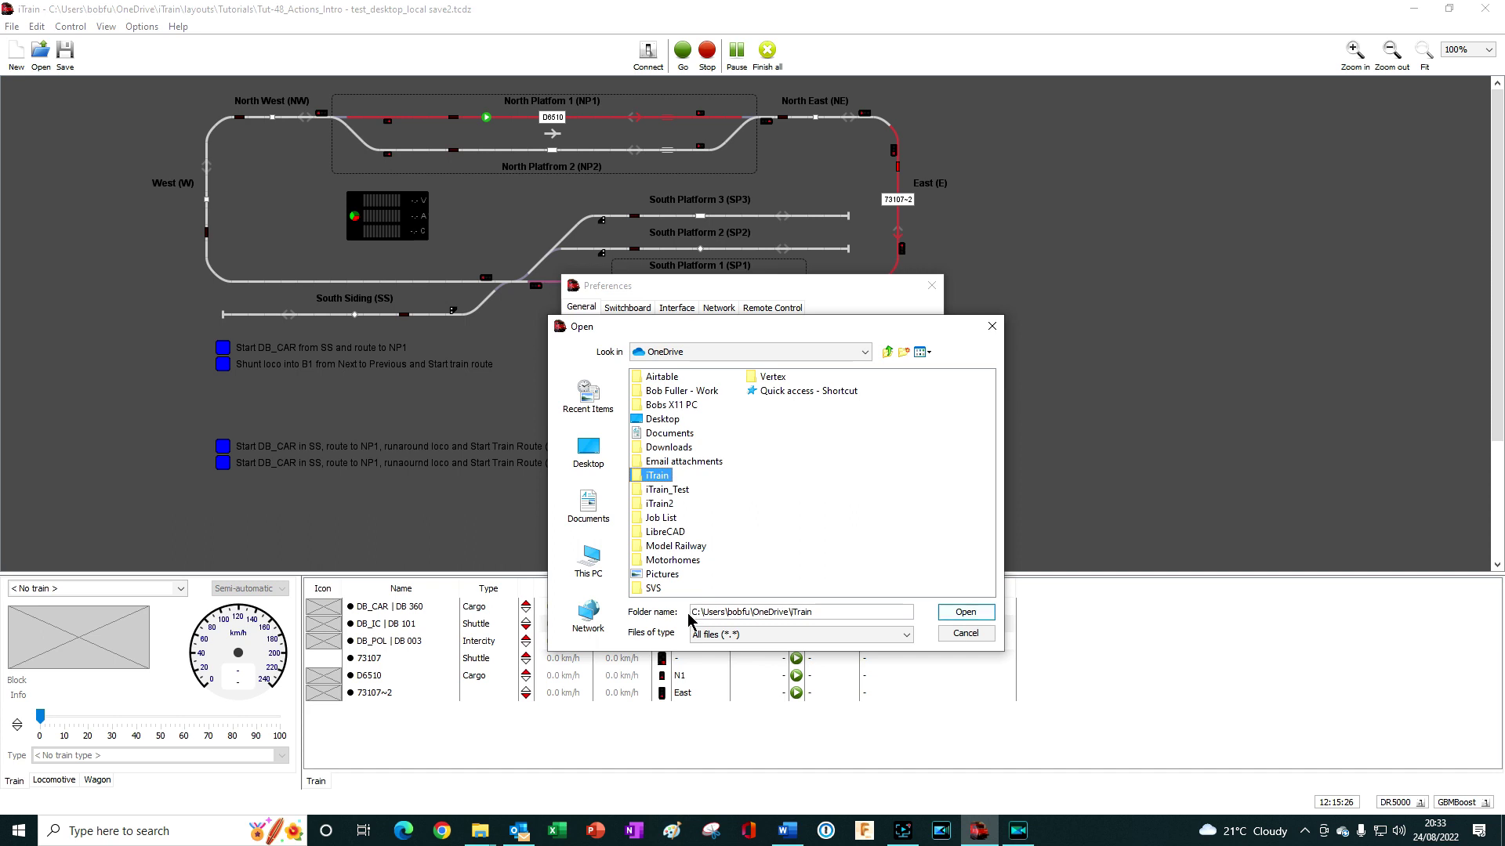
pyautogui.click(965, 613)
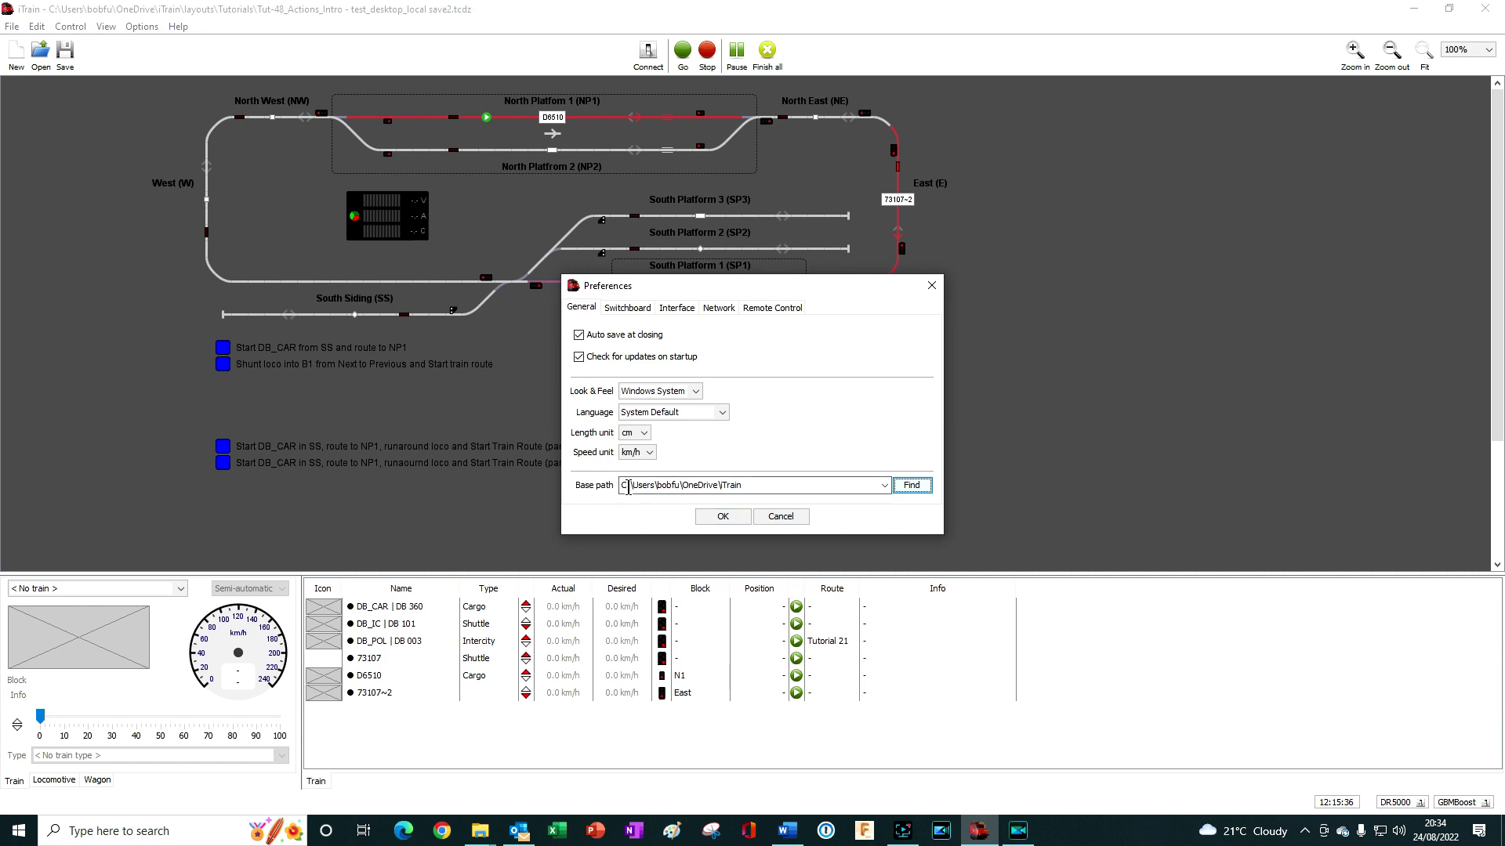
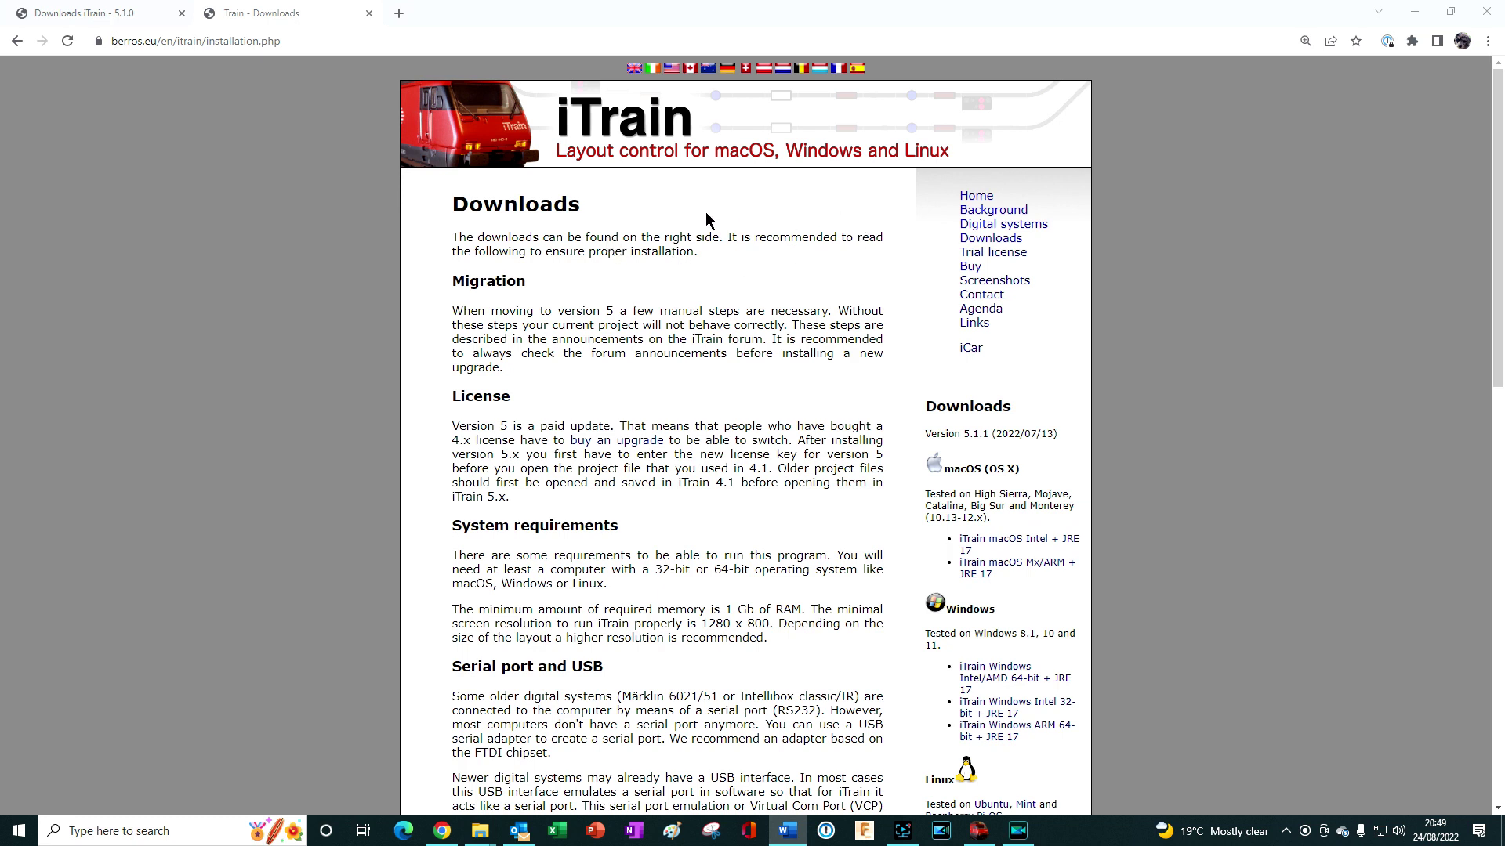
# Step: Review the iTrain 5.1.1 downloads page, including the installers offered for macOS, Windows and Linux
pyautogui.scroll(-1, 1003, 501)
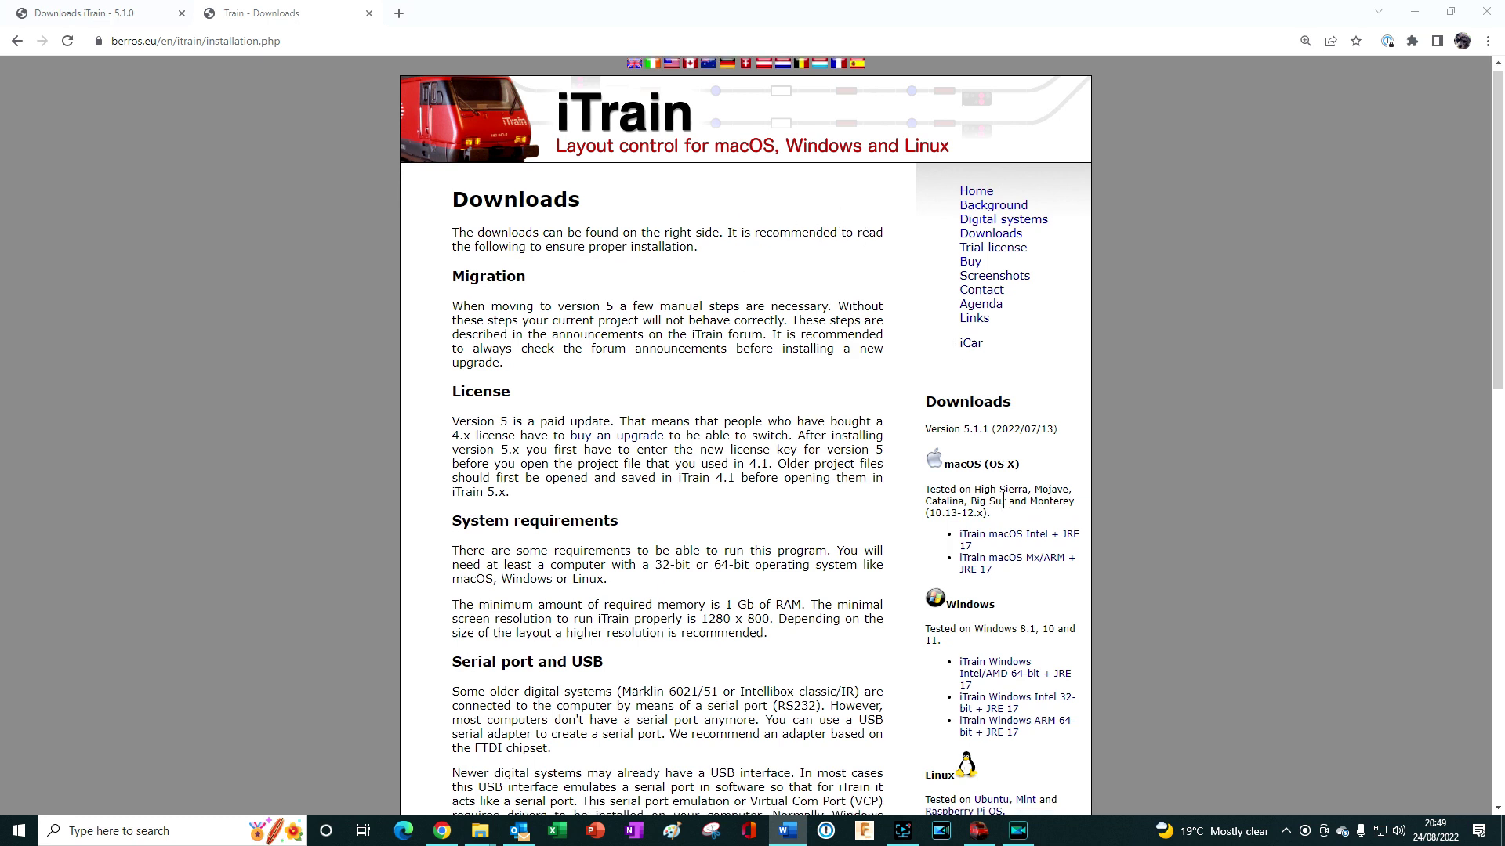
pyautogui.scroll(-4, 1003, 502)
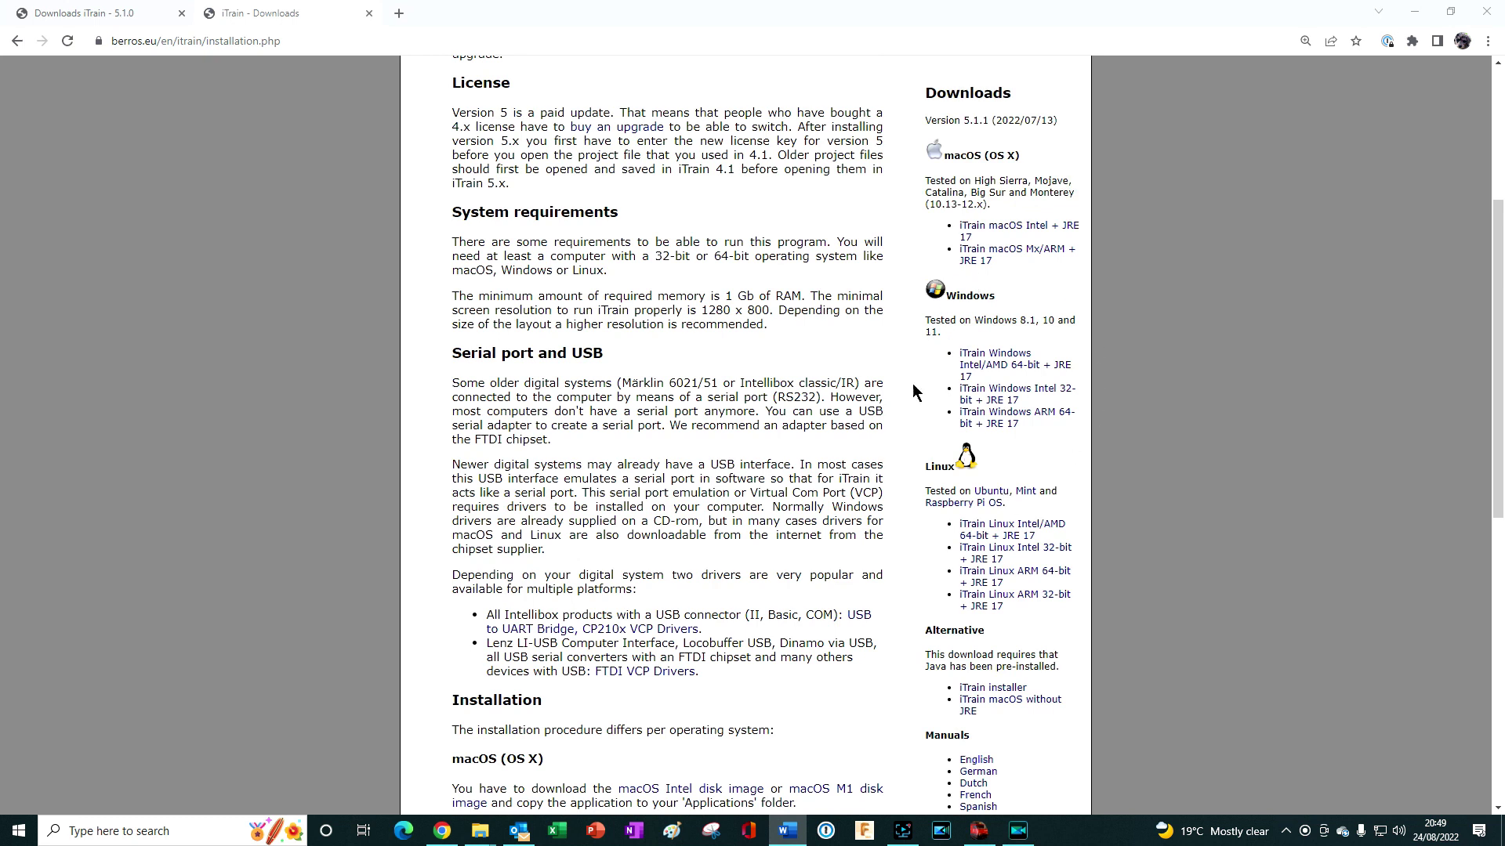
pyautogui.scroll(1, 790, 255)
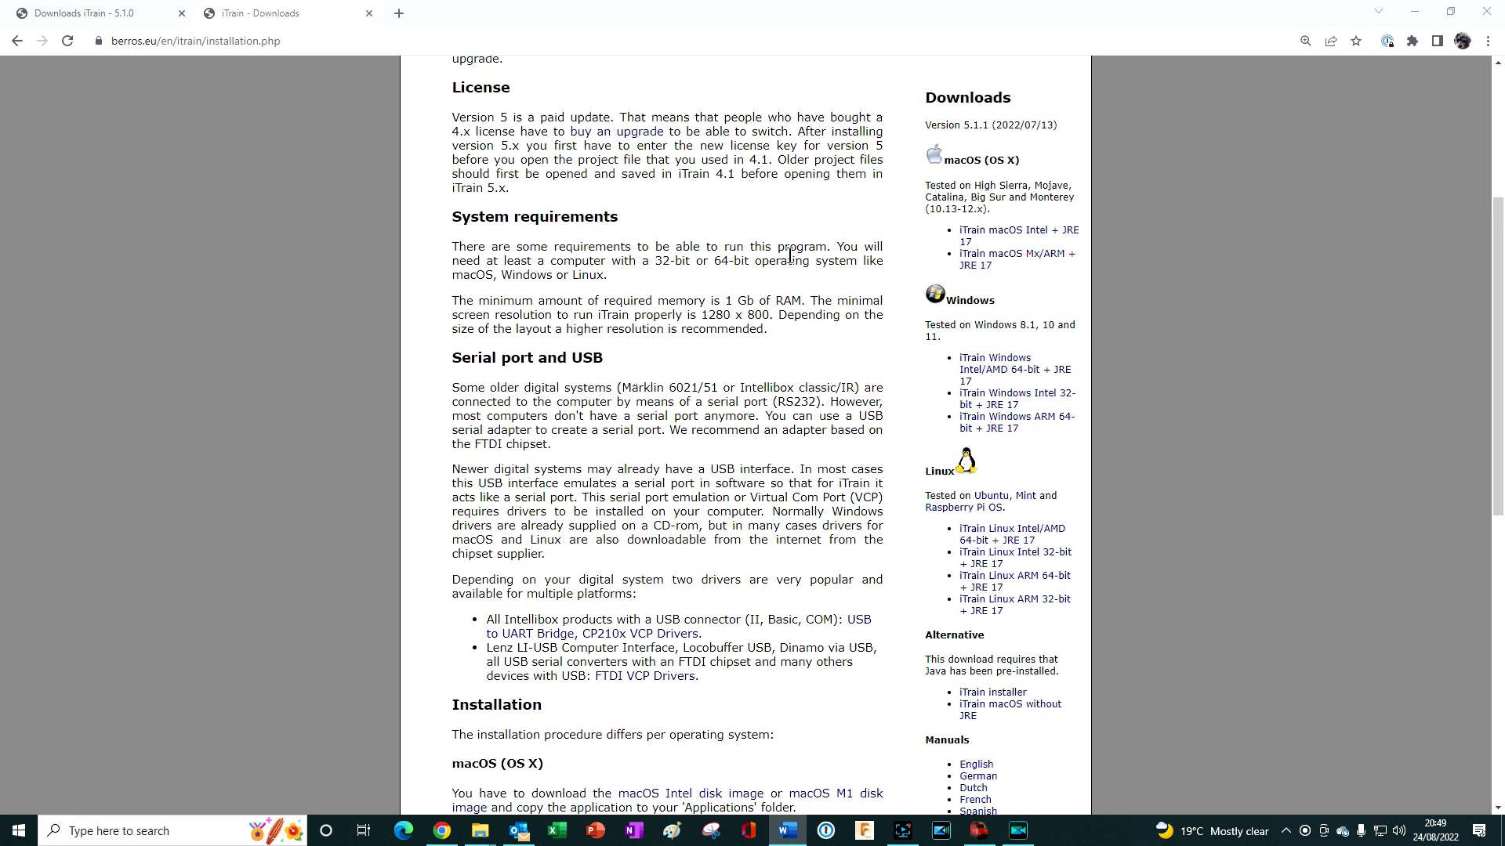
pyautogui.scroll(4, 790, 255)
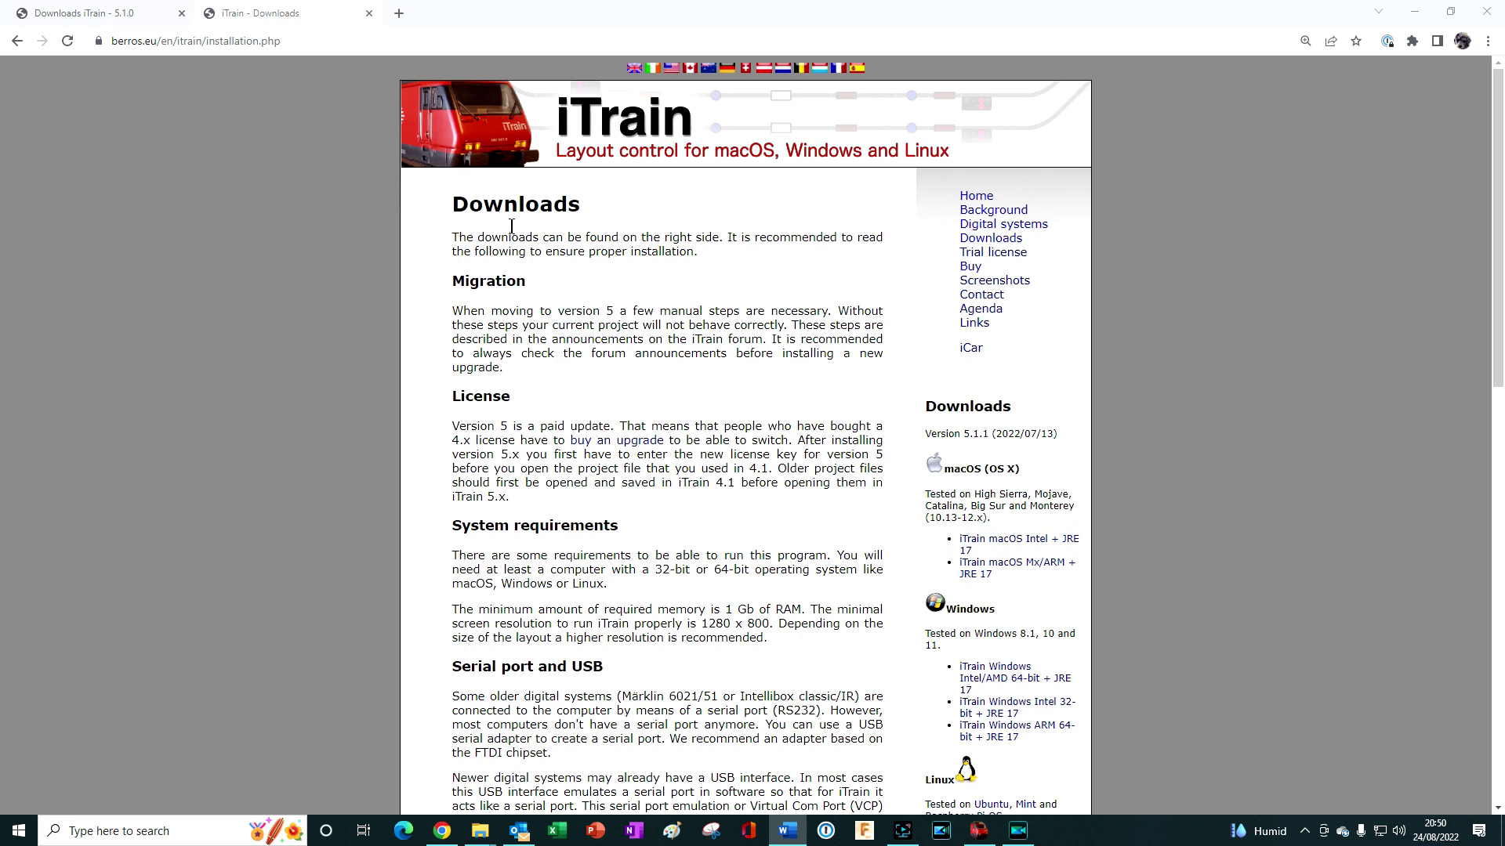
# Step: View the iTrain 5.1.0 release page, and return to the main downloads page for comparison
pyautogui.click(130, 19)
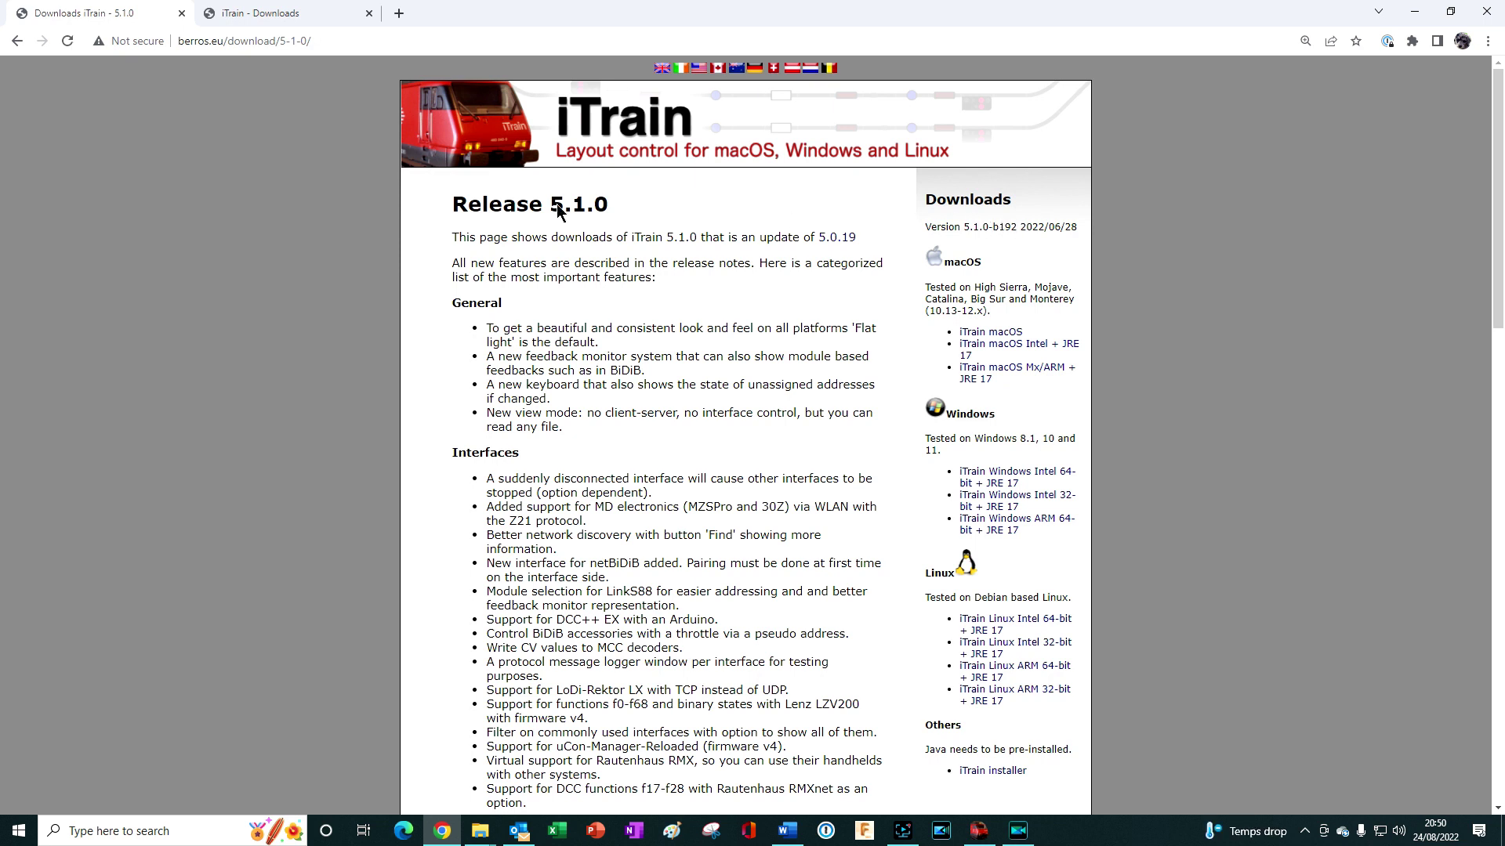
pyautogui.click(266, 15)
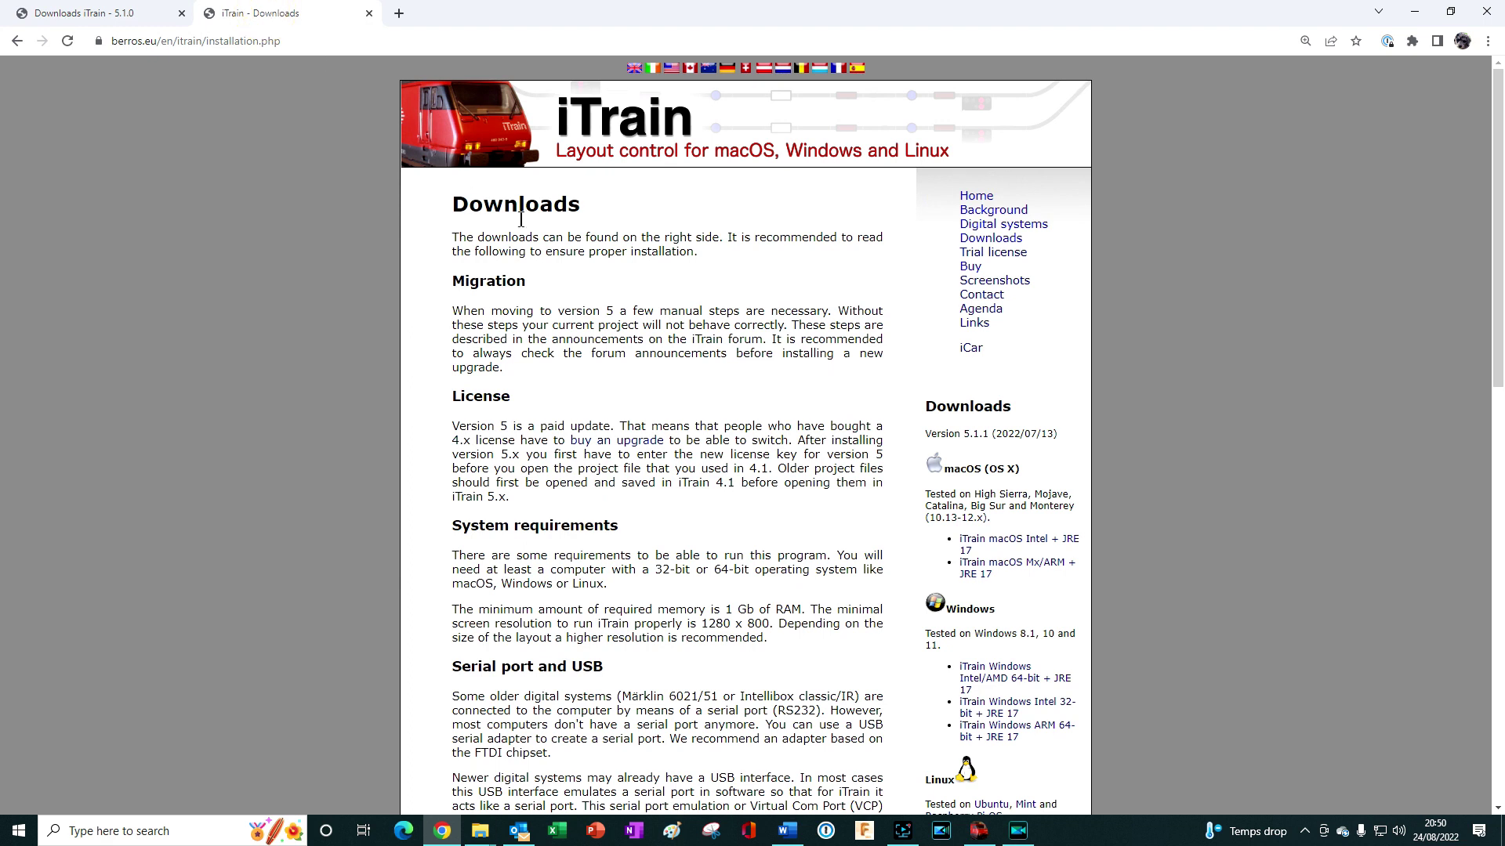
pyautogui.scroll(-2, 777, 333)
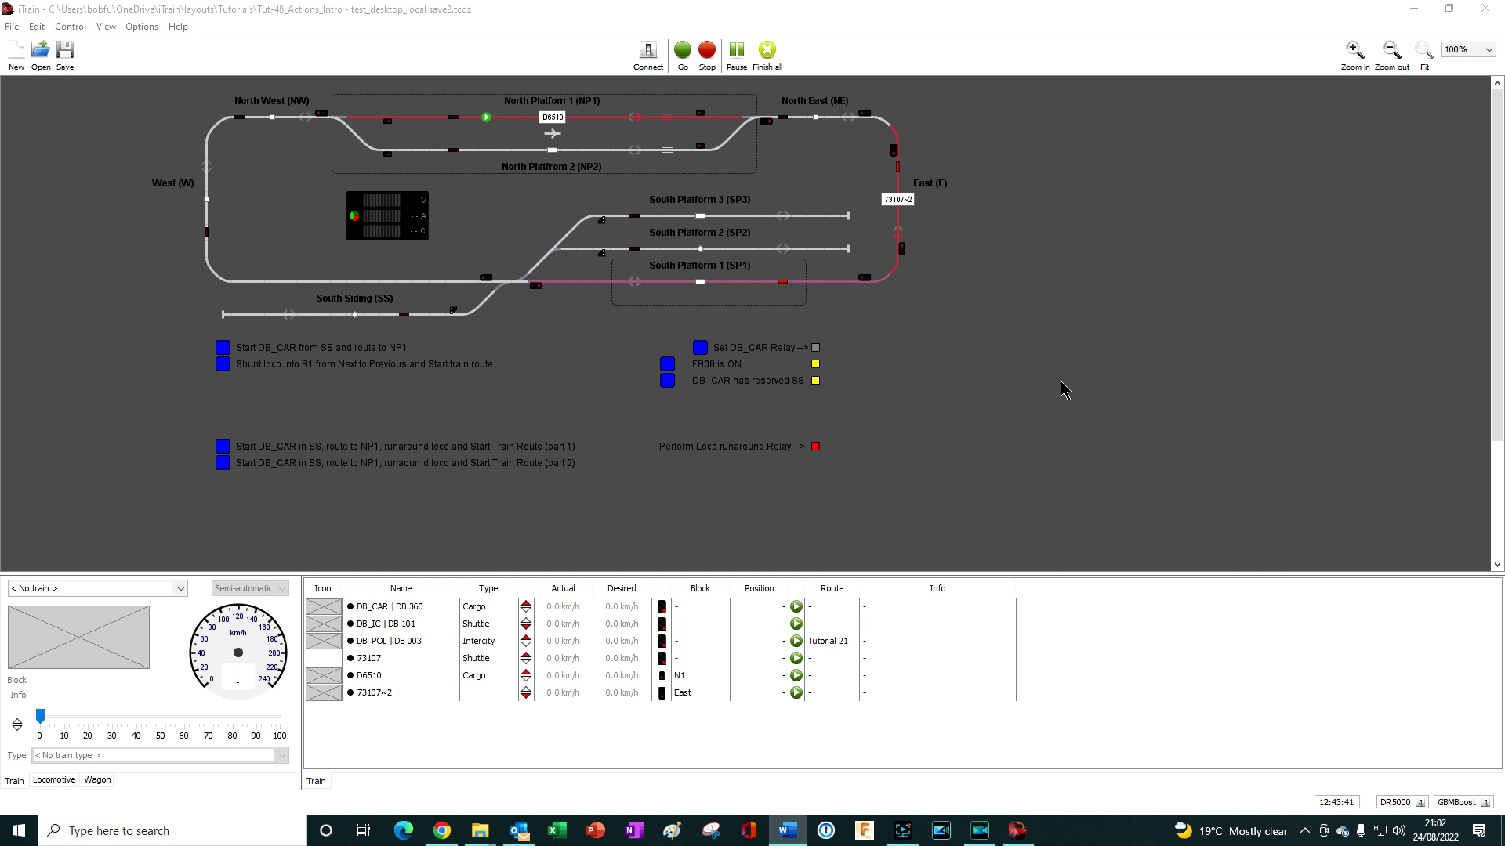
# Step: Close the running iTrain program and the File Explorer window showing the iTrain folder
pyautogui.click(1484, 10)
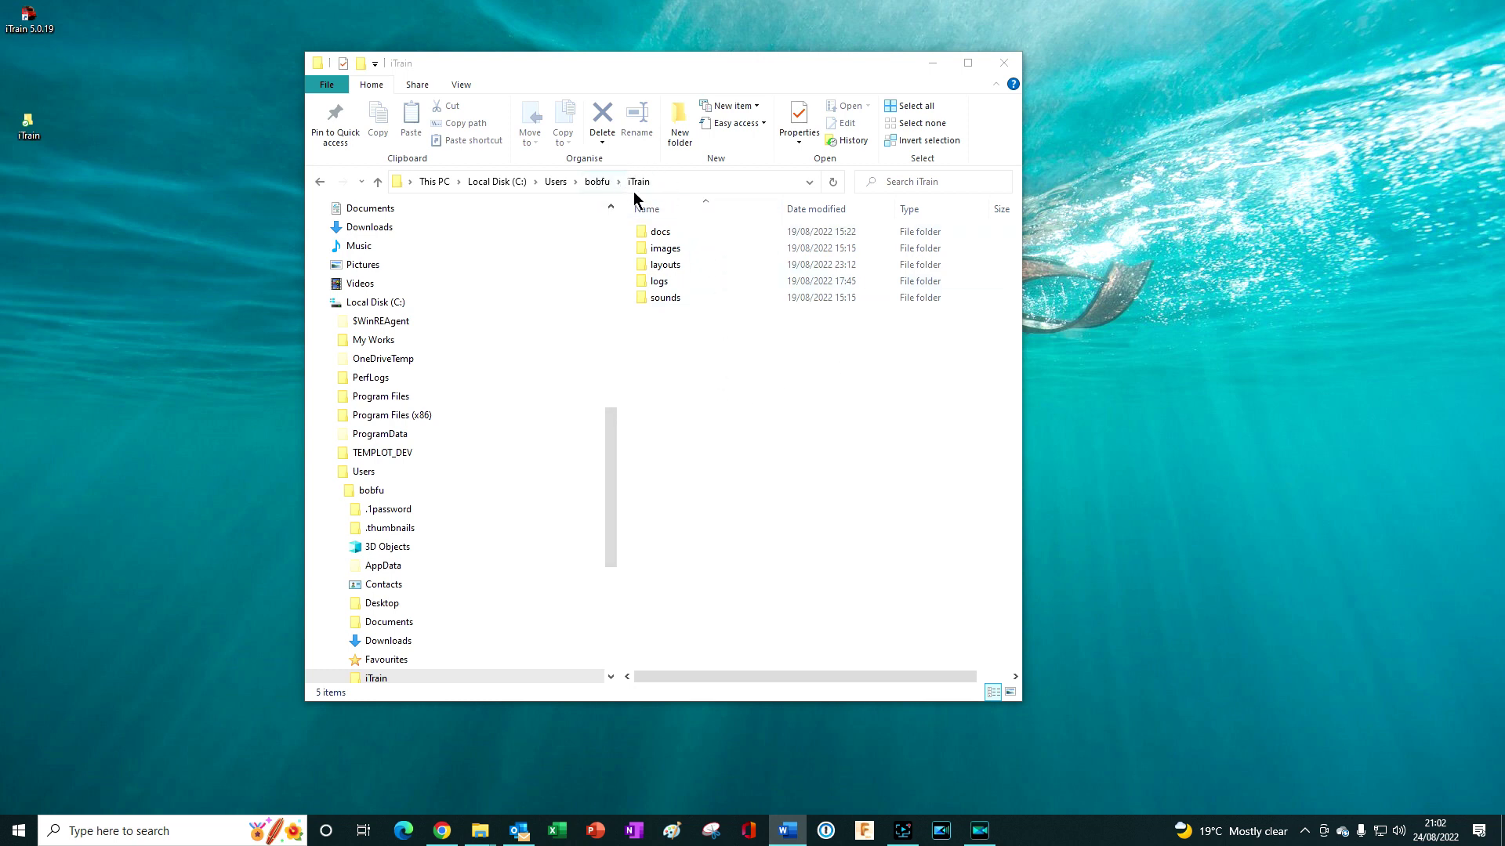
pyautogui.click(1006, 63)
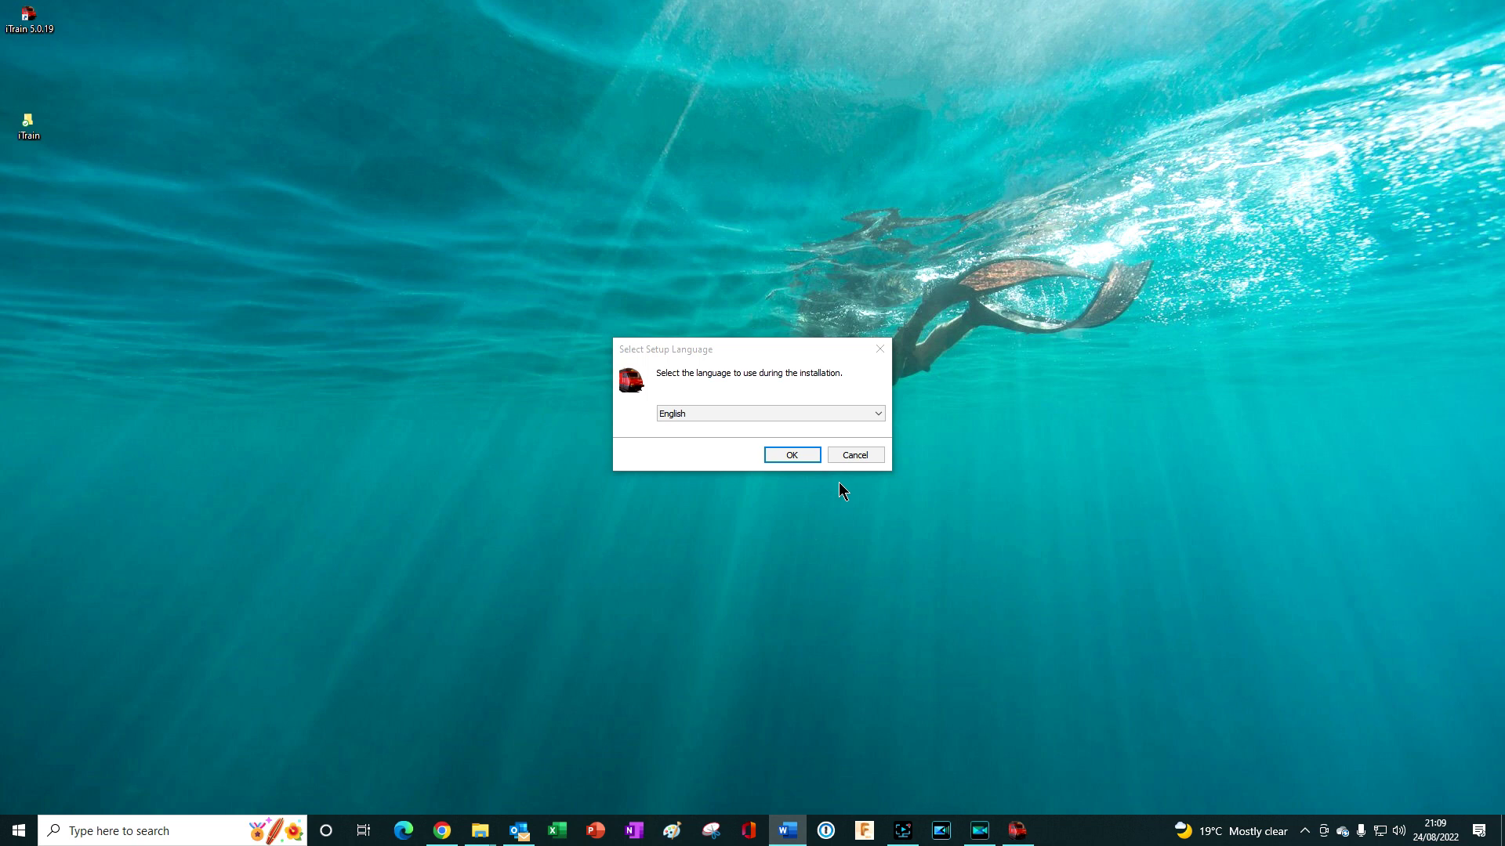
# Step: Proceed through iTrain 5.1.1 setup in English, accepting the license, keeping C:\Program Files\iTrain and choosing full installation with menu and shortcut
pyautogui.click(795, 455)
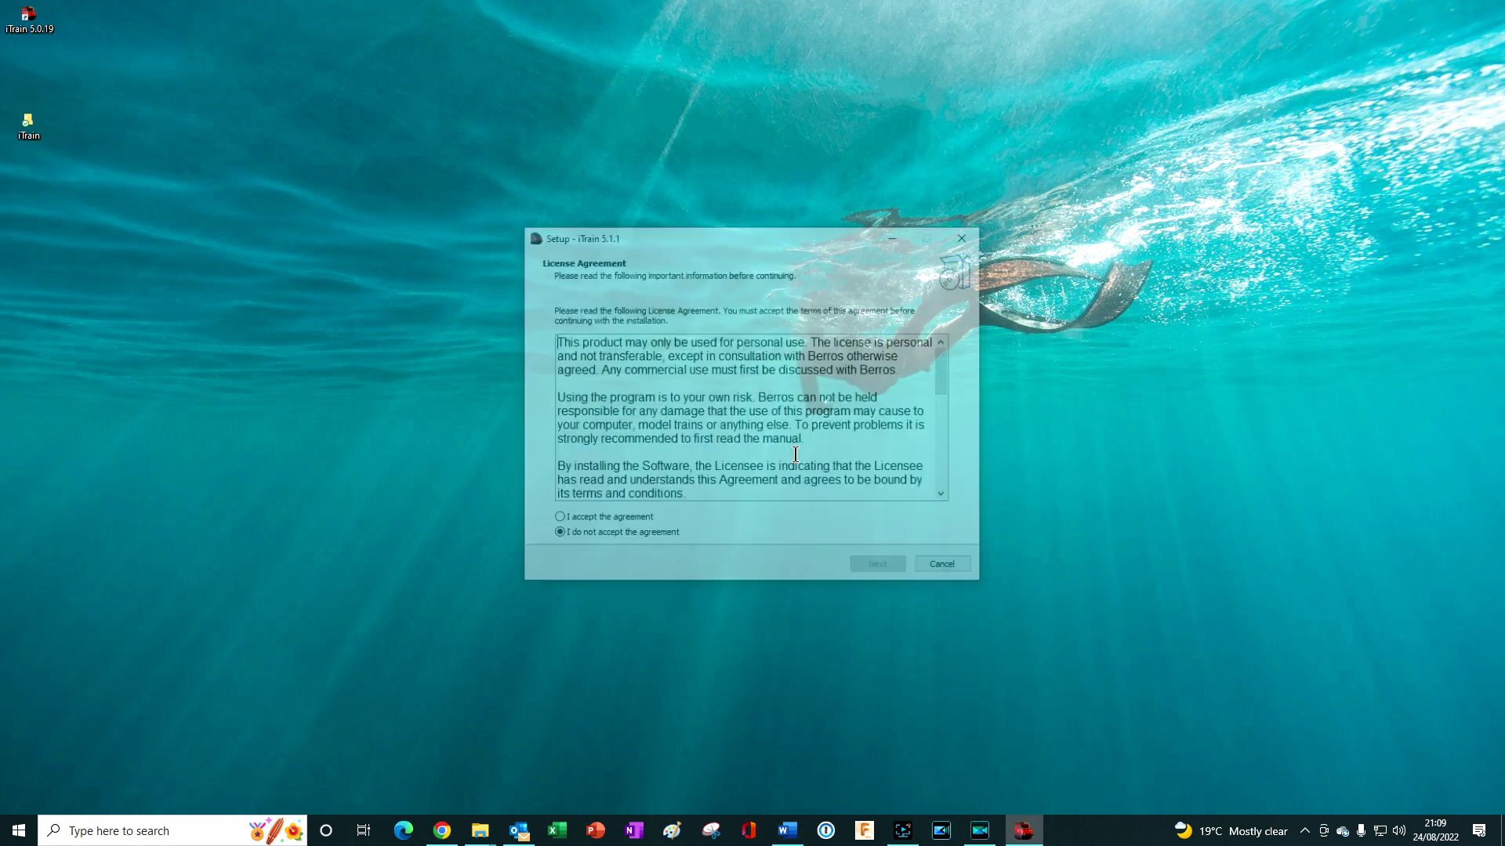
pyautogui.click(555, 520)
pyautogui.click(889, 565)
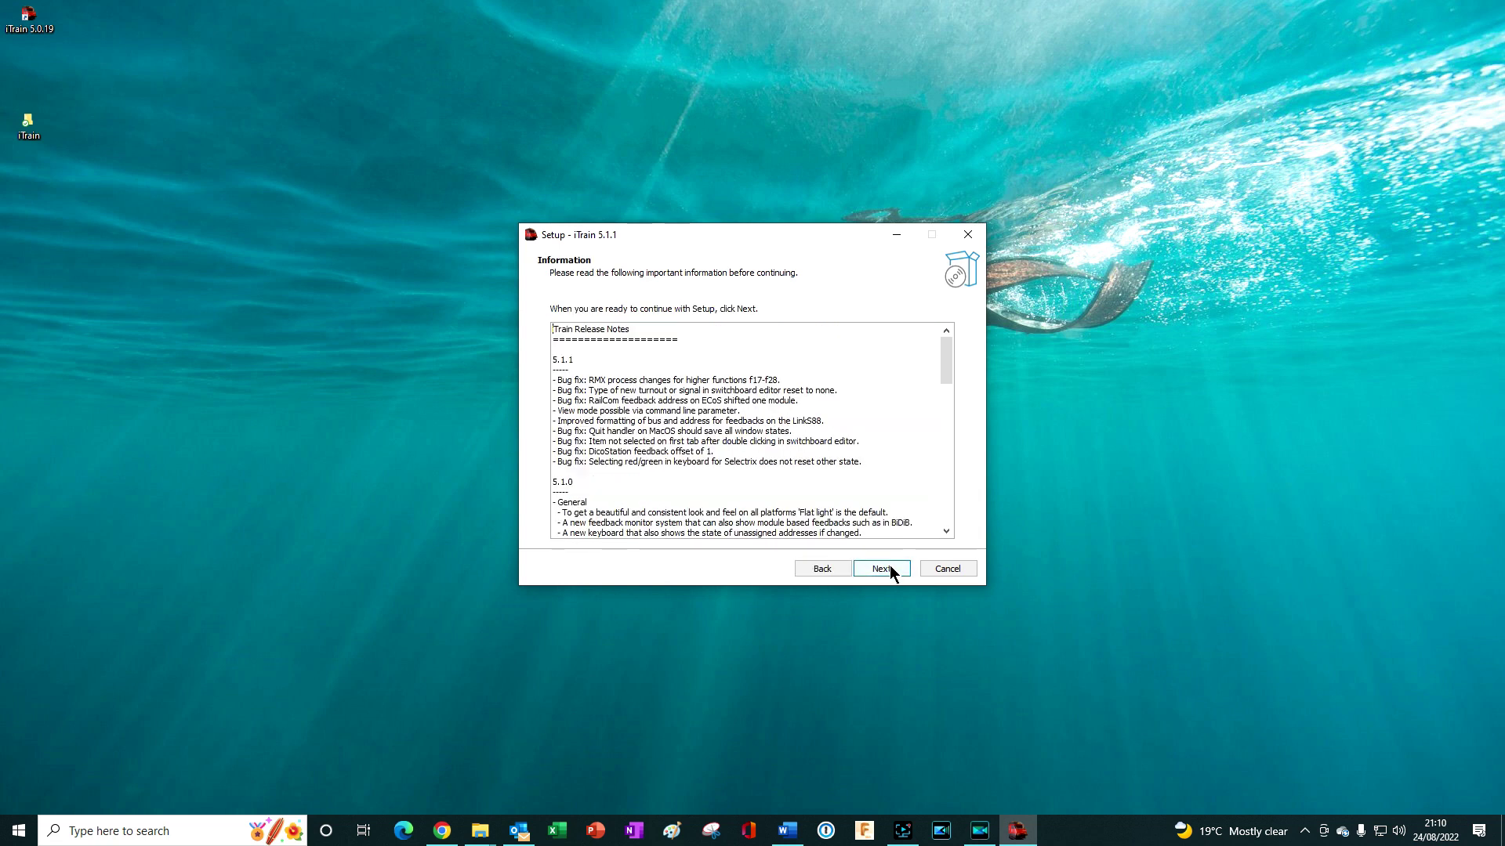
pyautogui.click(887, 566)
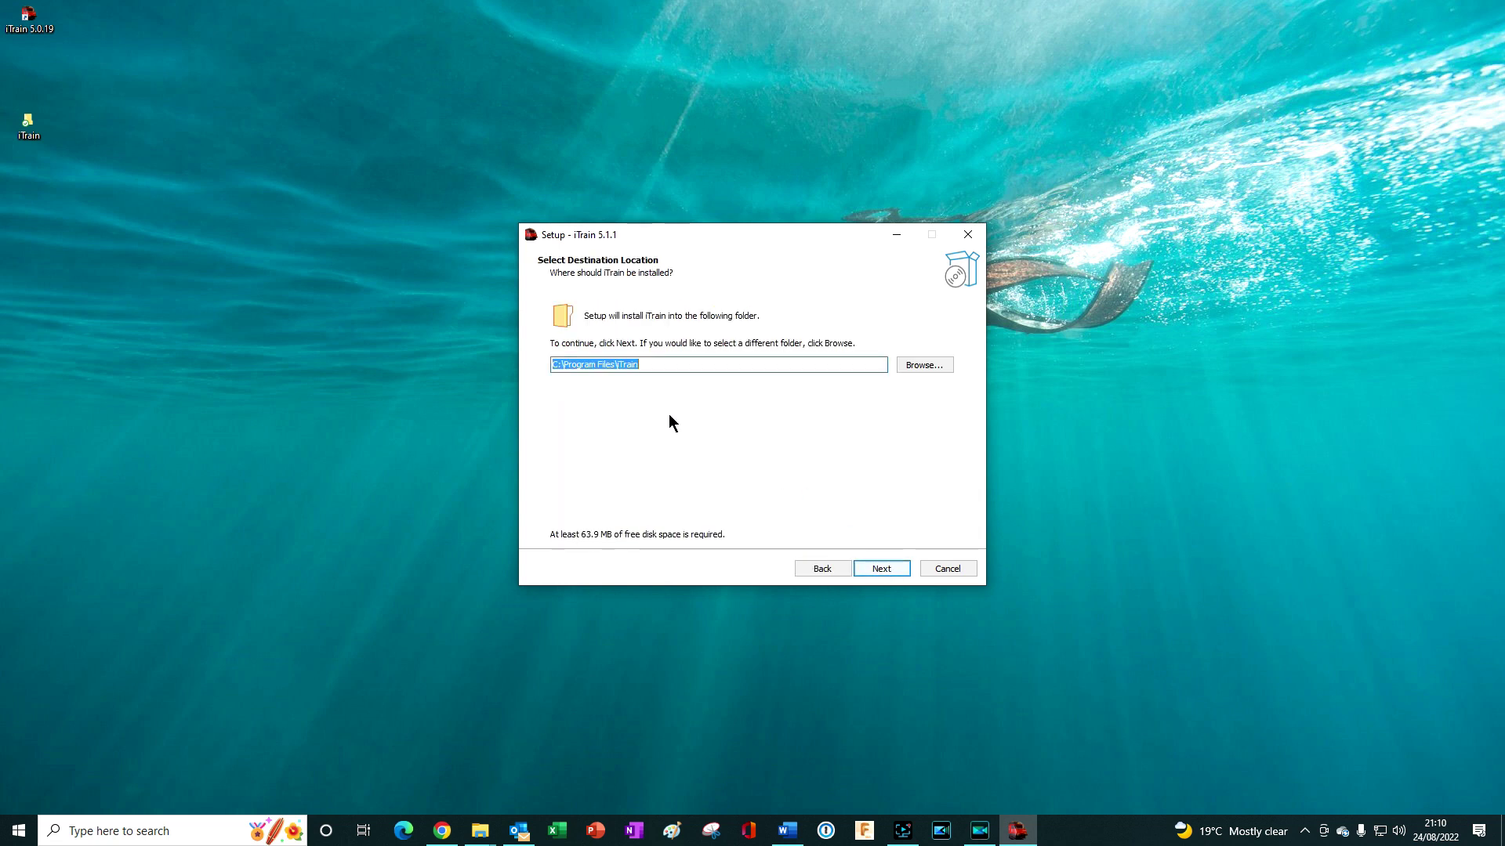
pyautogui.click(878, 570)
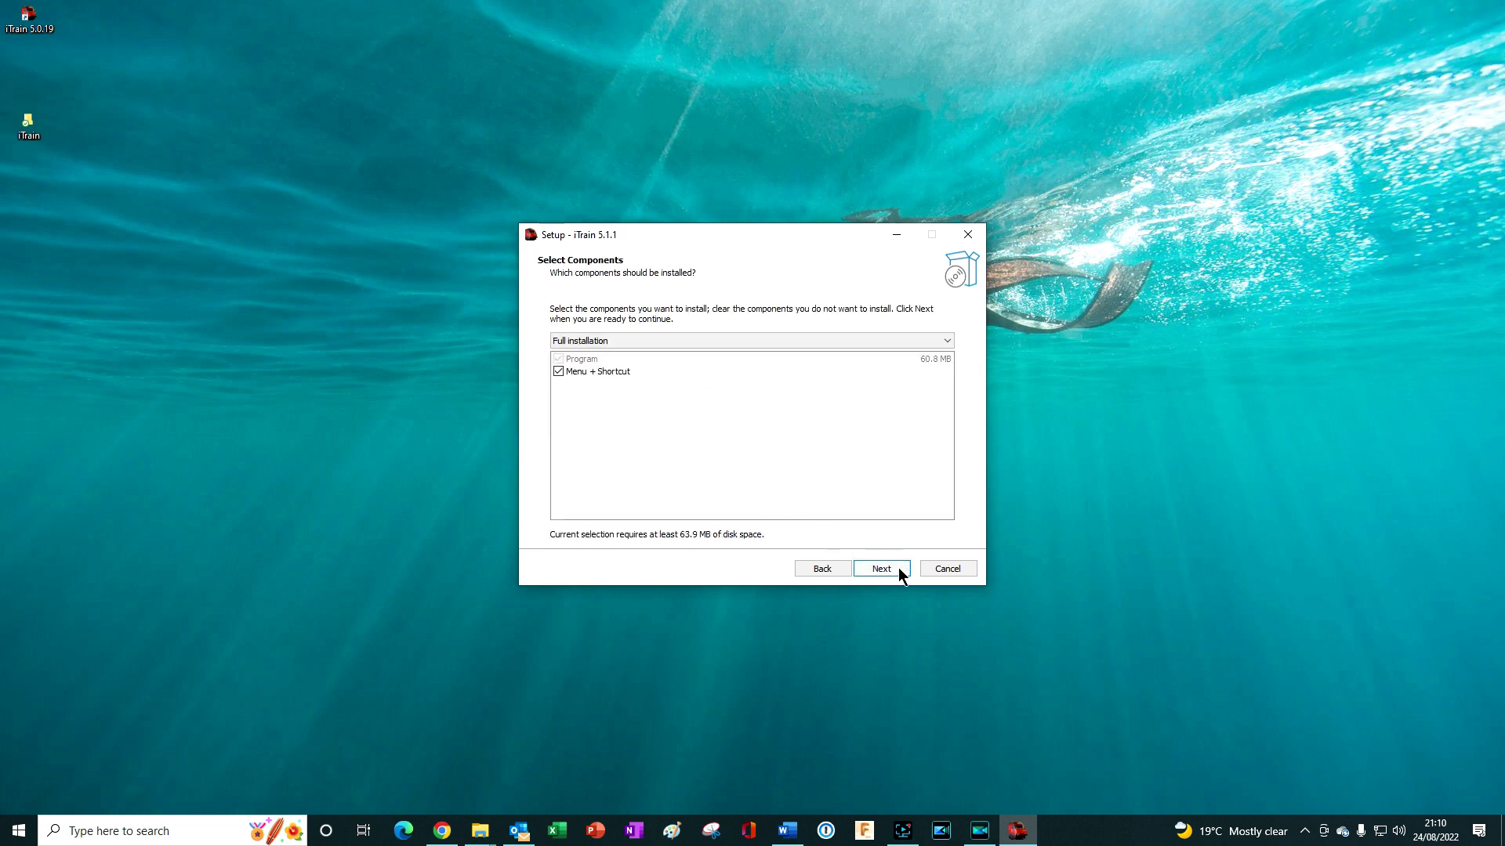
pyautogui.click(898, 569)
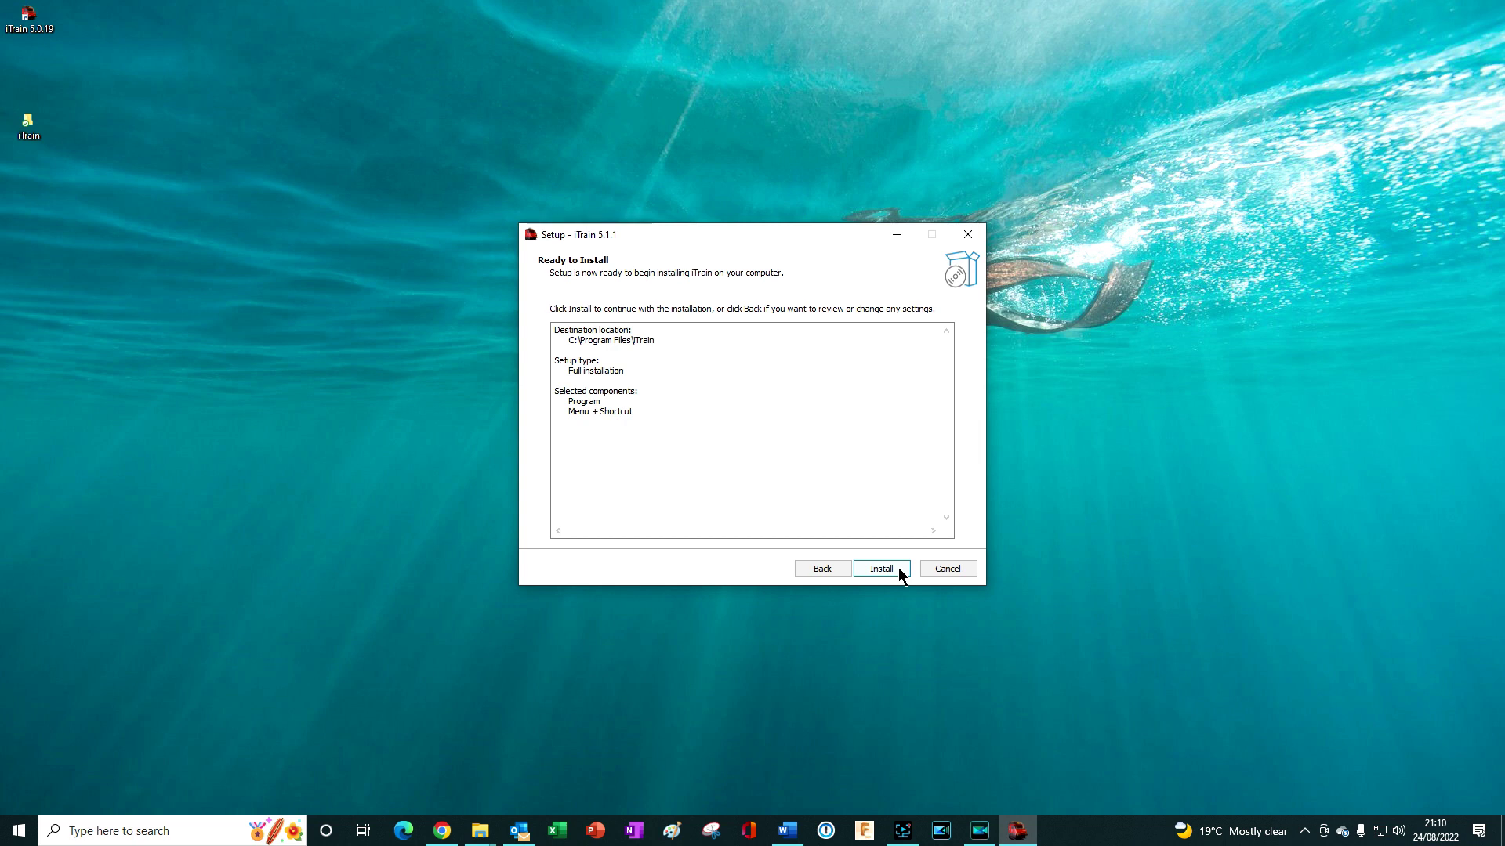
# Step: Start installing iTrain 5.1.1 with the full installation settings shown in the setup summary
pyautogui.click(898, 569)
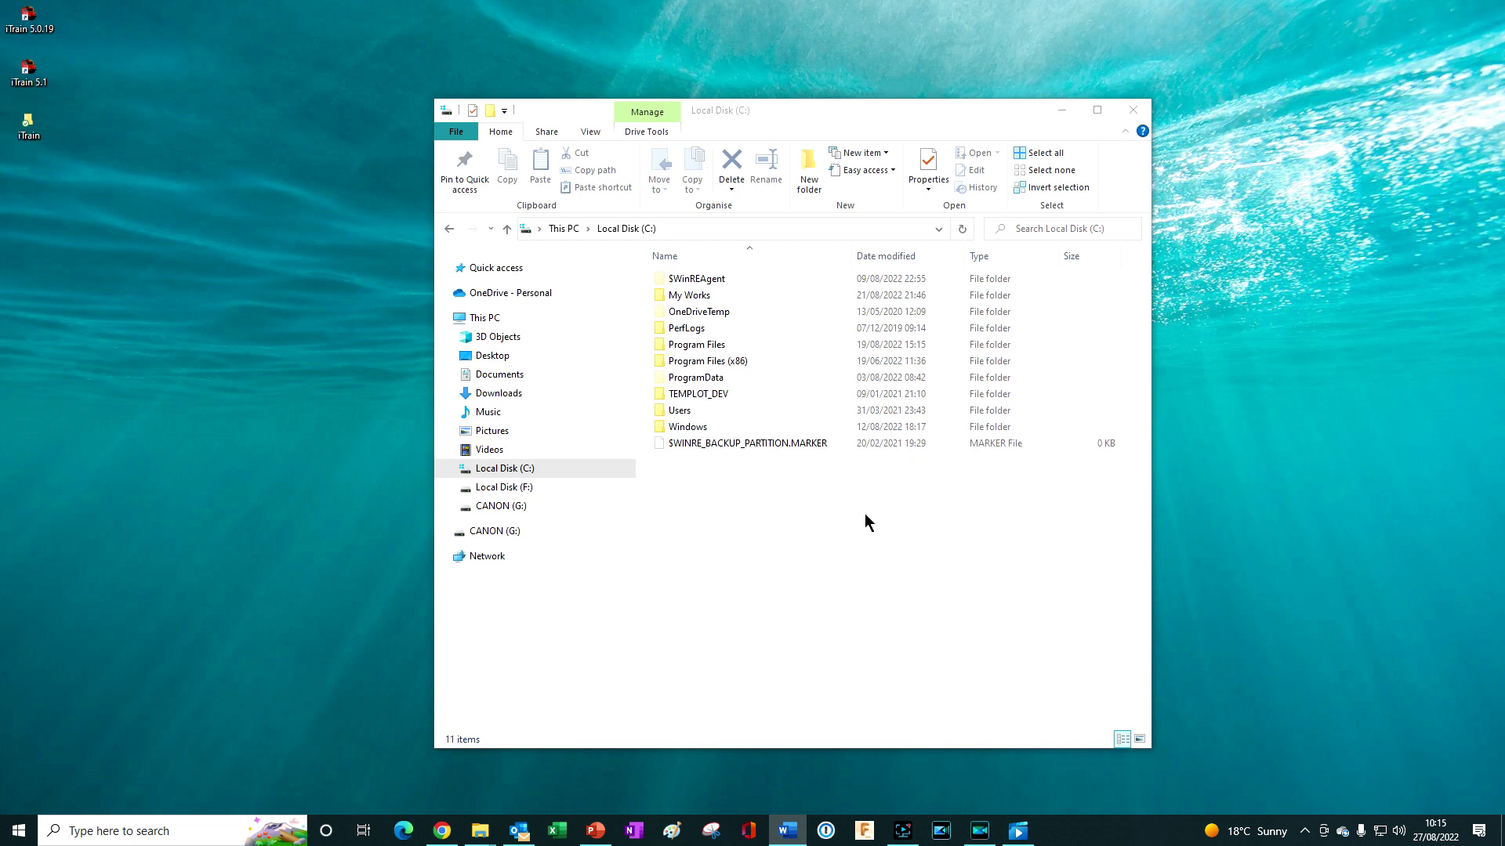
# Step: Locate the iTrain folder in C:\Program Files, and return to the C: drive root to select Program Files (x86) for comparison
pyautogui.click(690, 345)
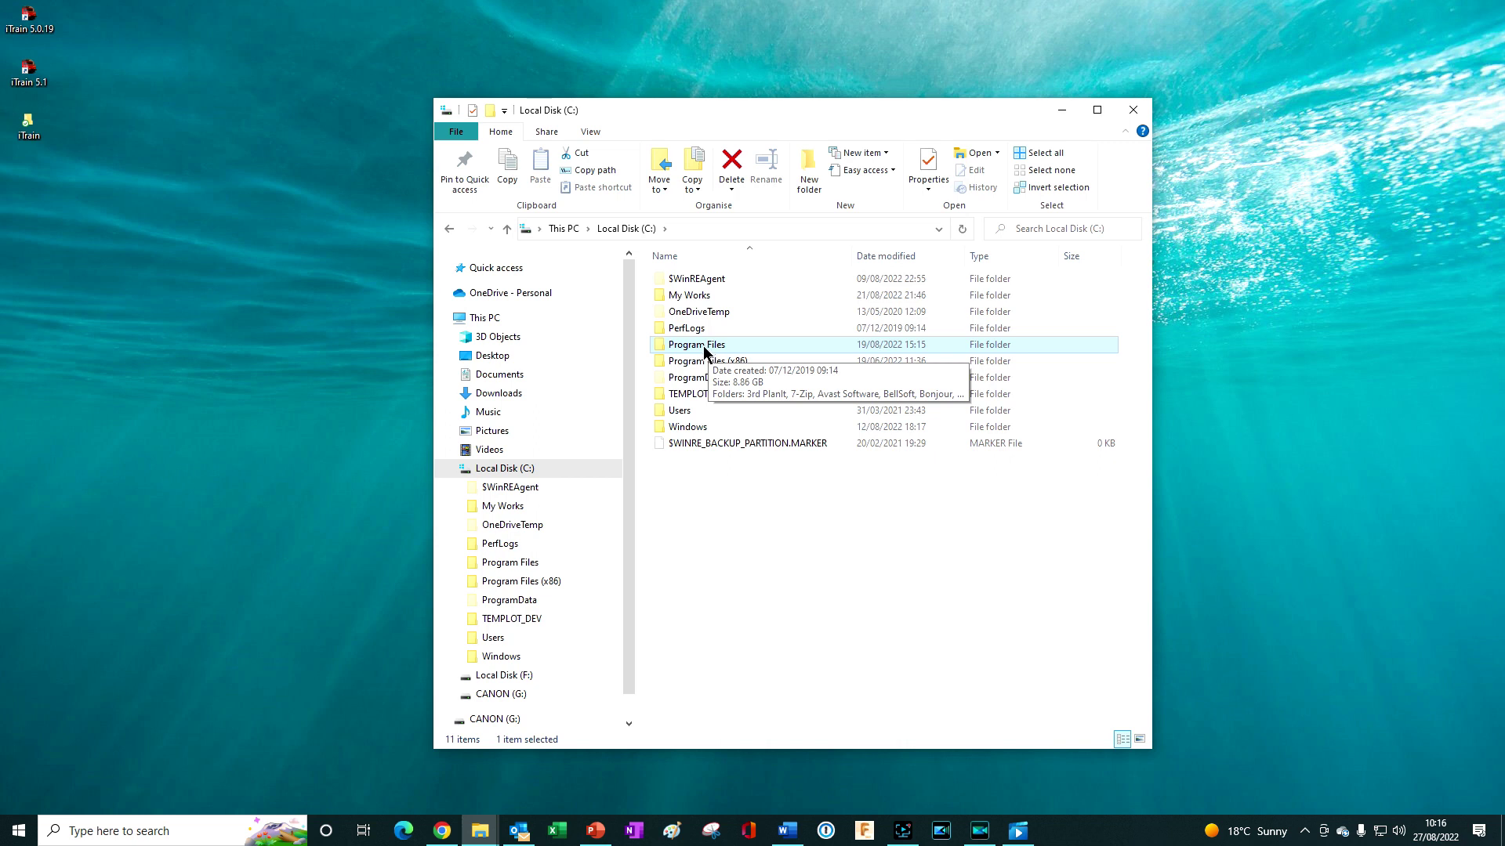
pyautogui.doubleClick(702, 345)
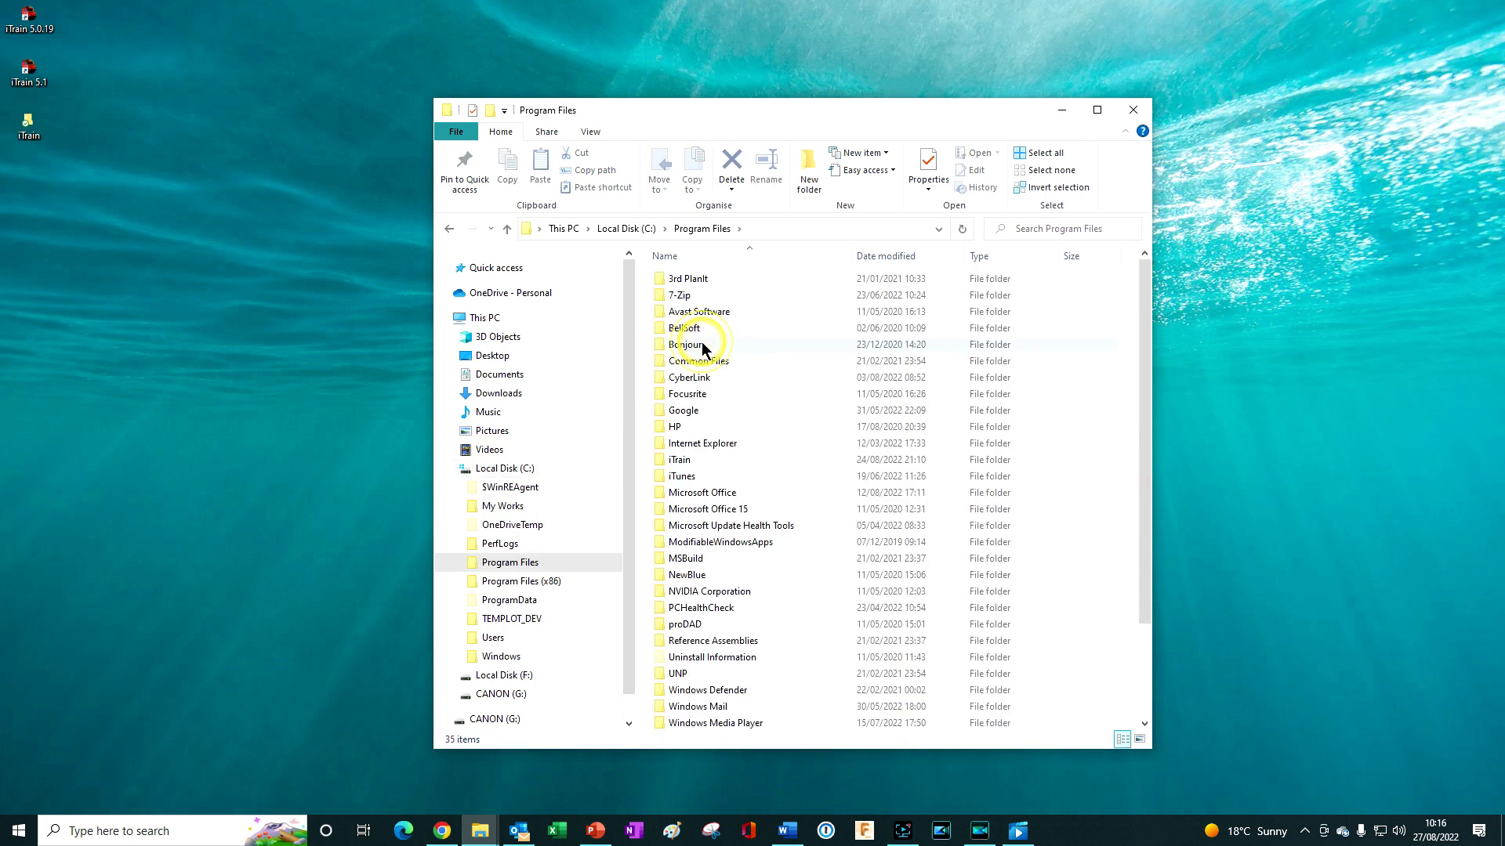
pyautogui.click(679, 461)
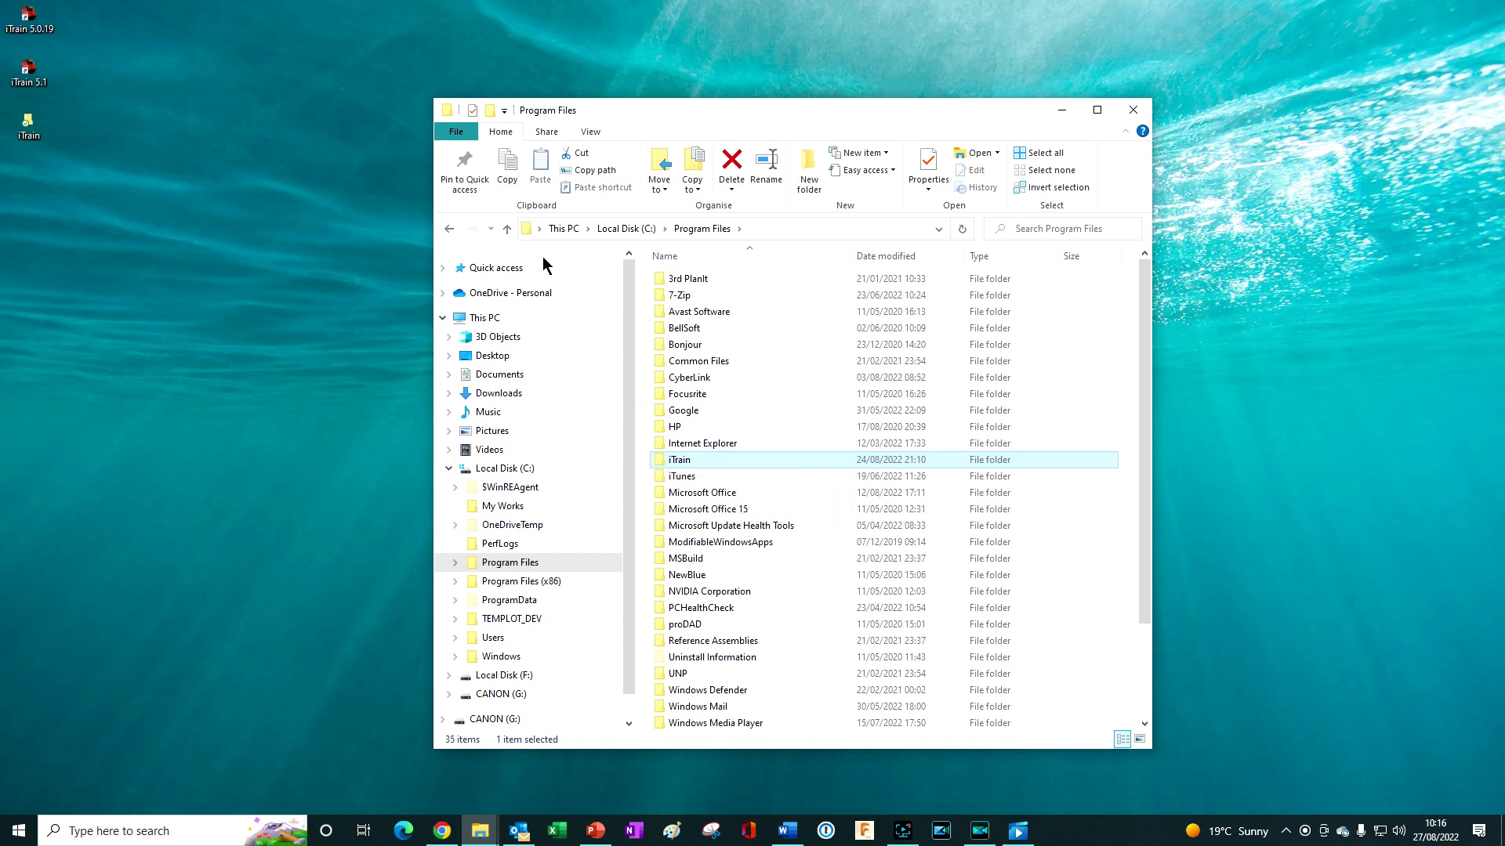
pyautogui.click(508, 229)
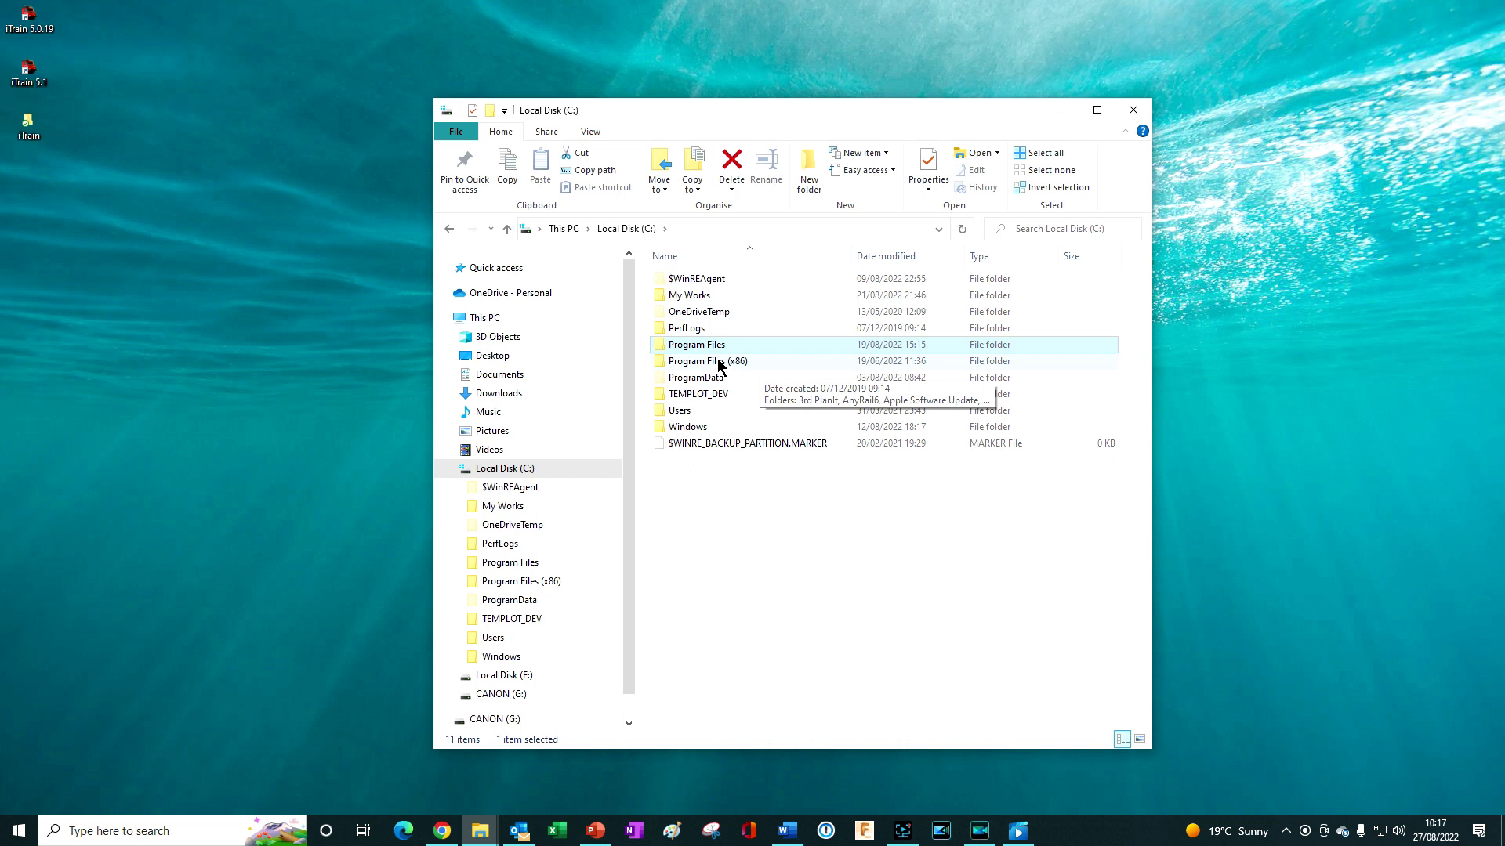
pyautogui.click(720, 365)
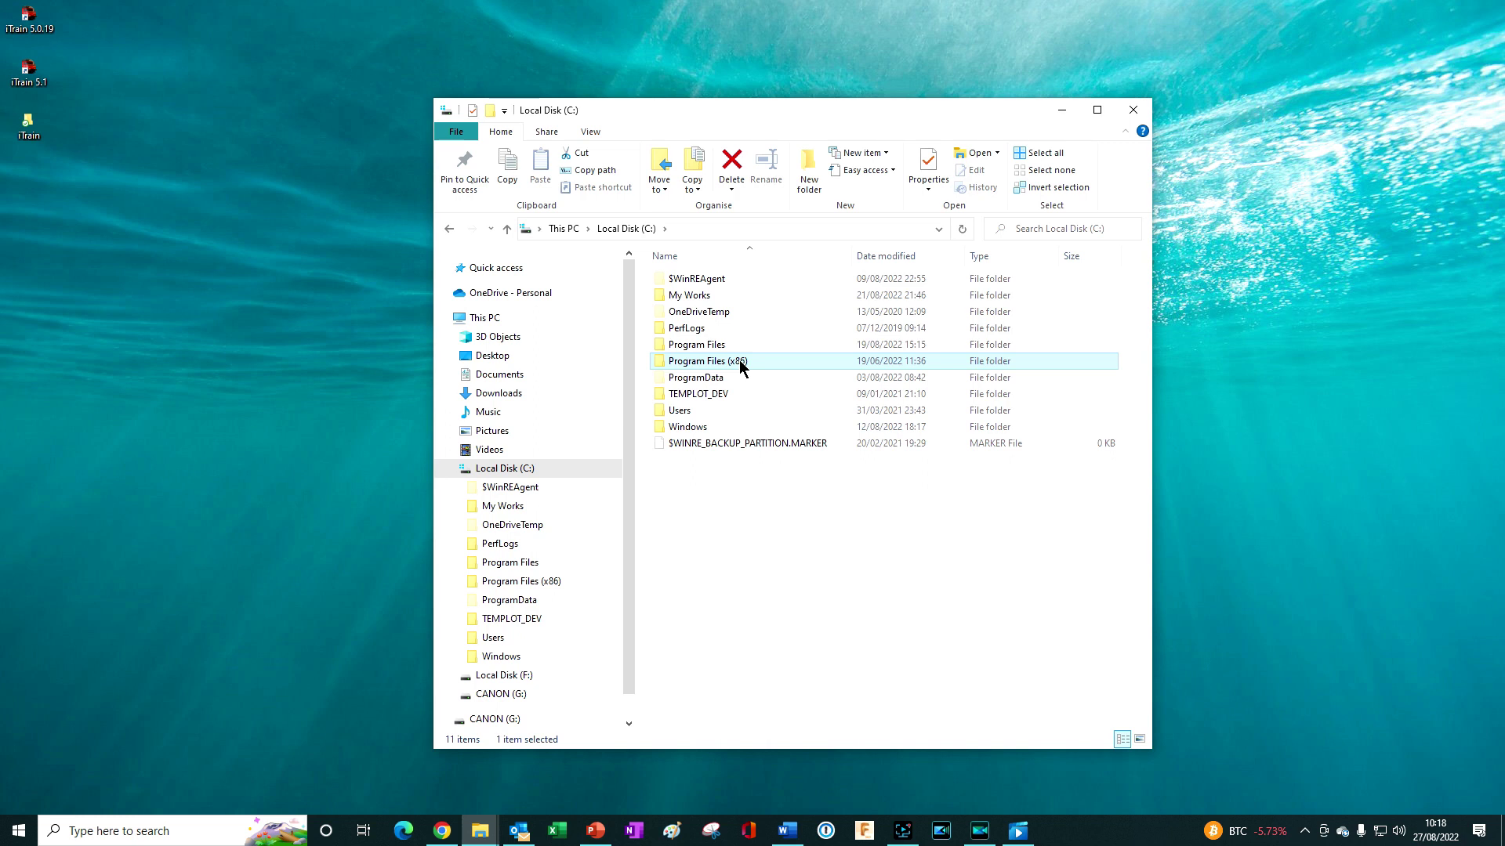
# Step: Open C:\Program Files\iTrain and examine its installed files and the jre subfolder
pyautogui.click(689, 346)
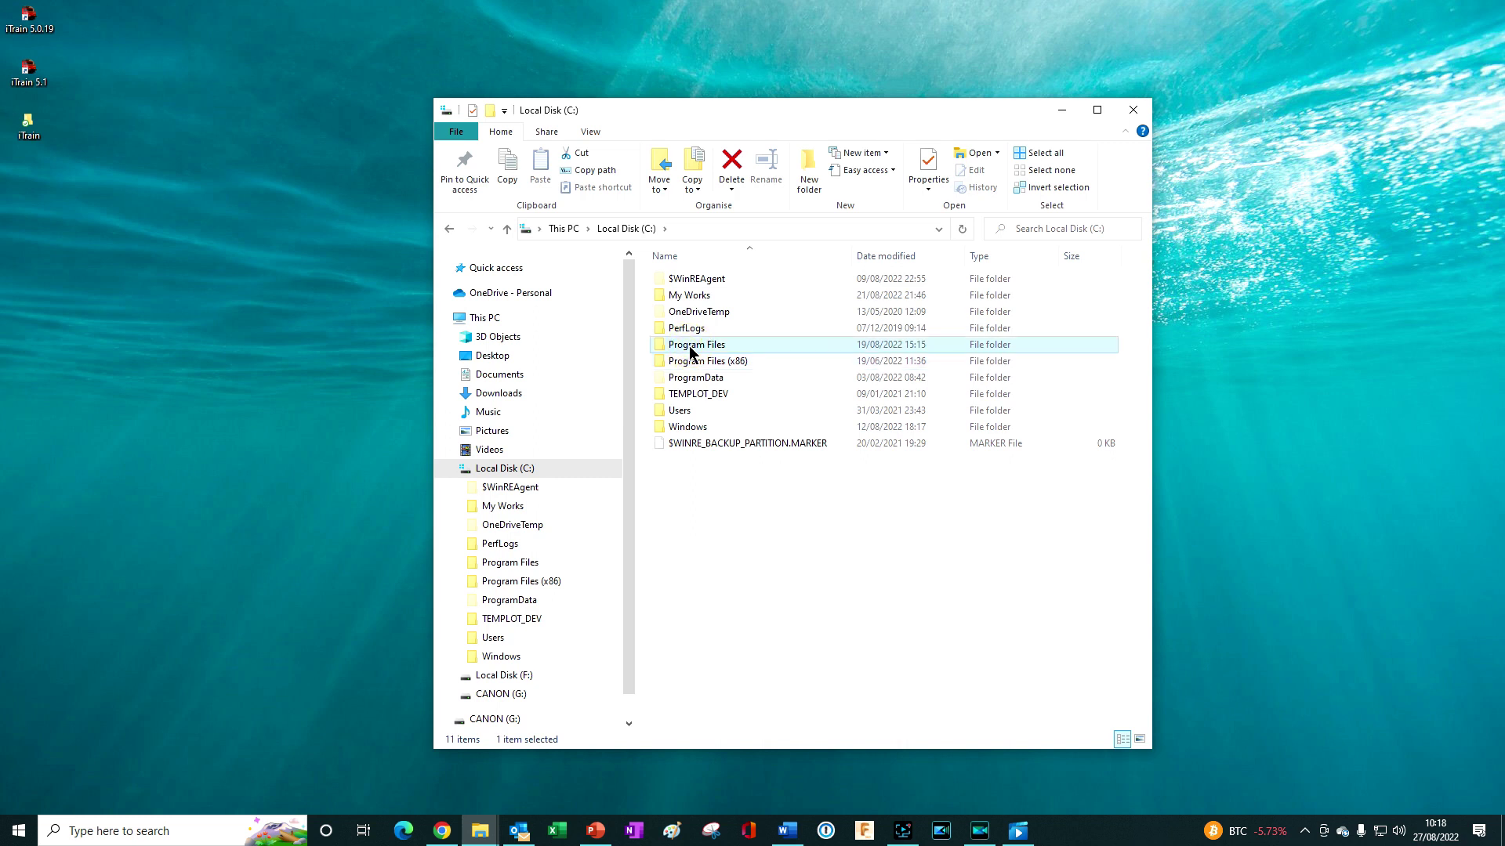
pyautogui.doubleClick(689, 345)
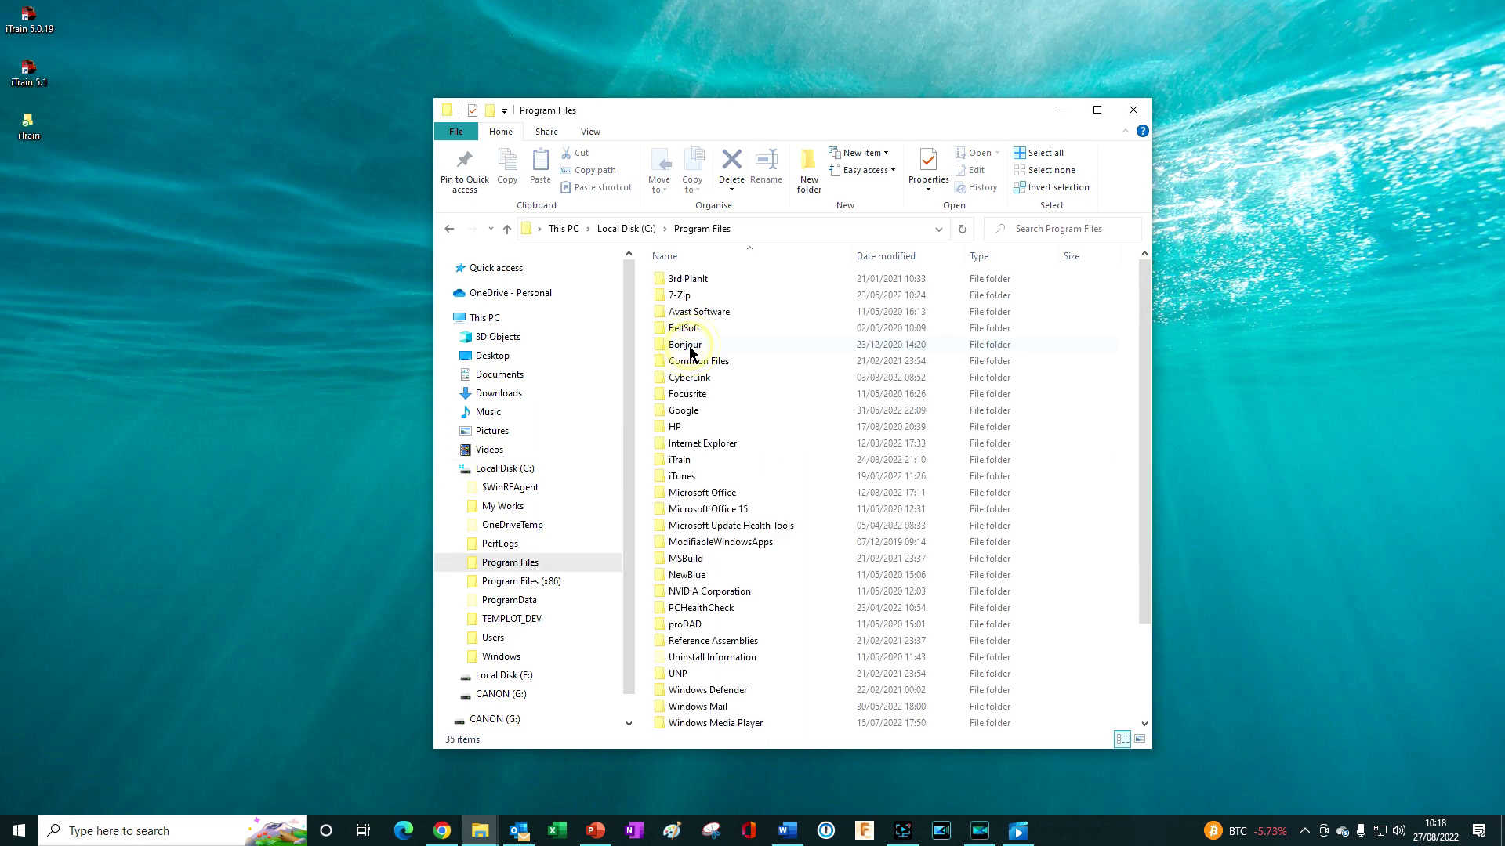
pyautogui.click(684, 461)
pyautogui.doubleClick(684, 463)
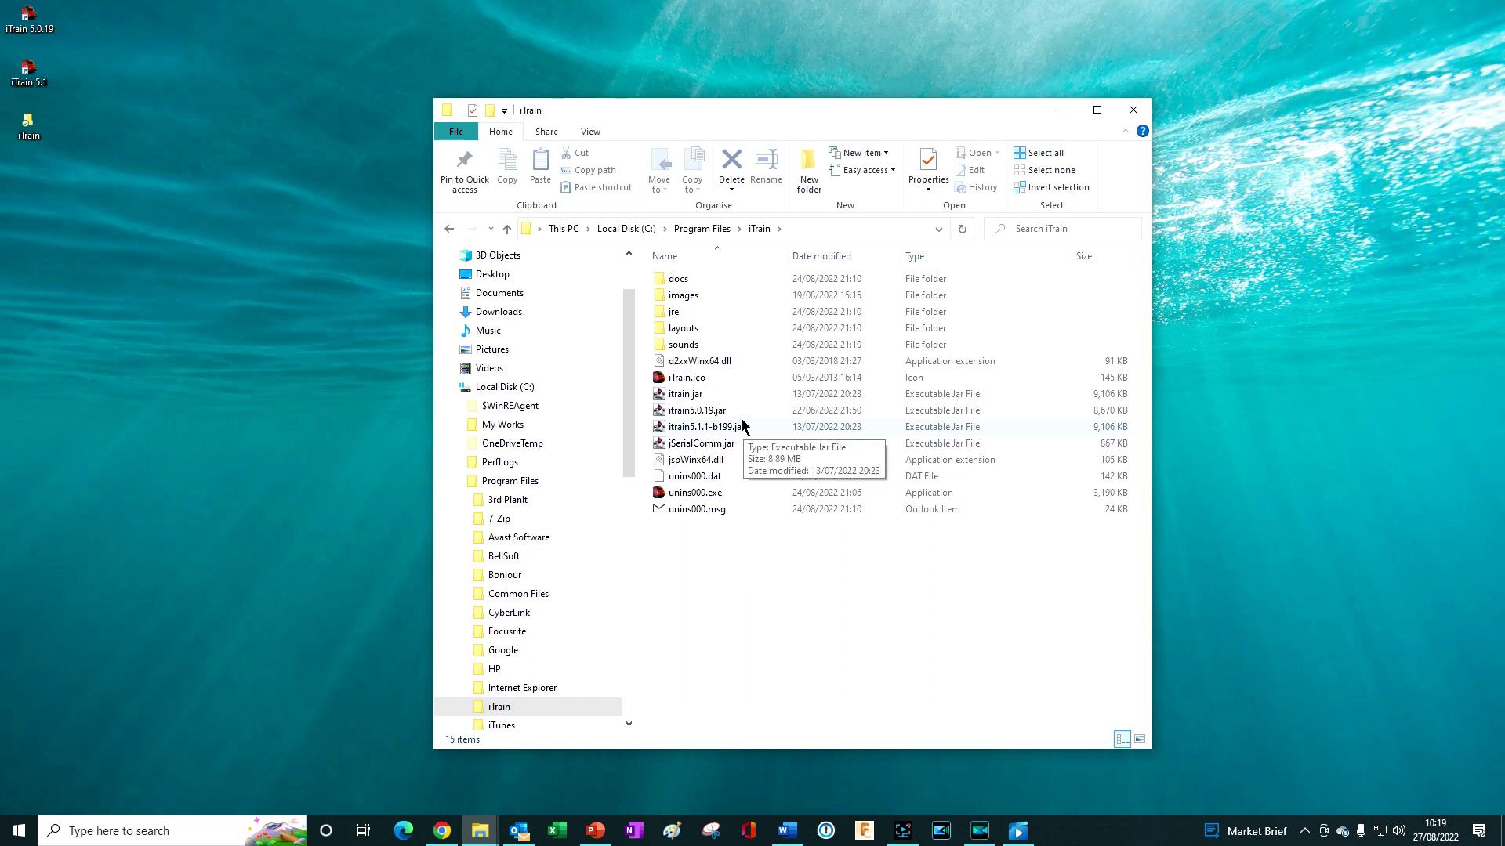
pyautogui.click(661, 311)
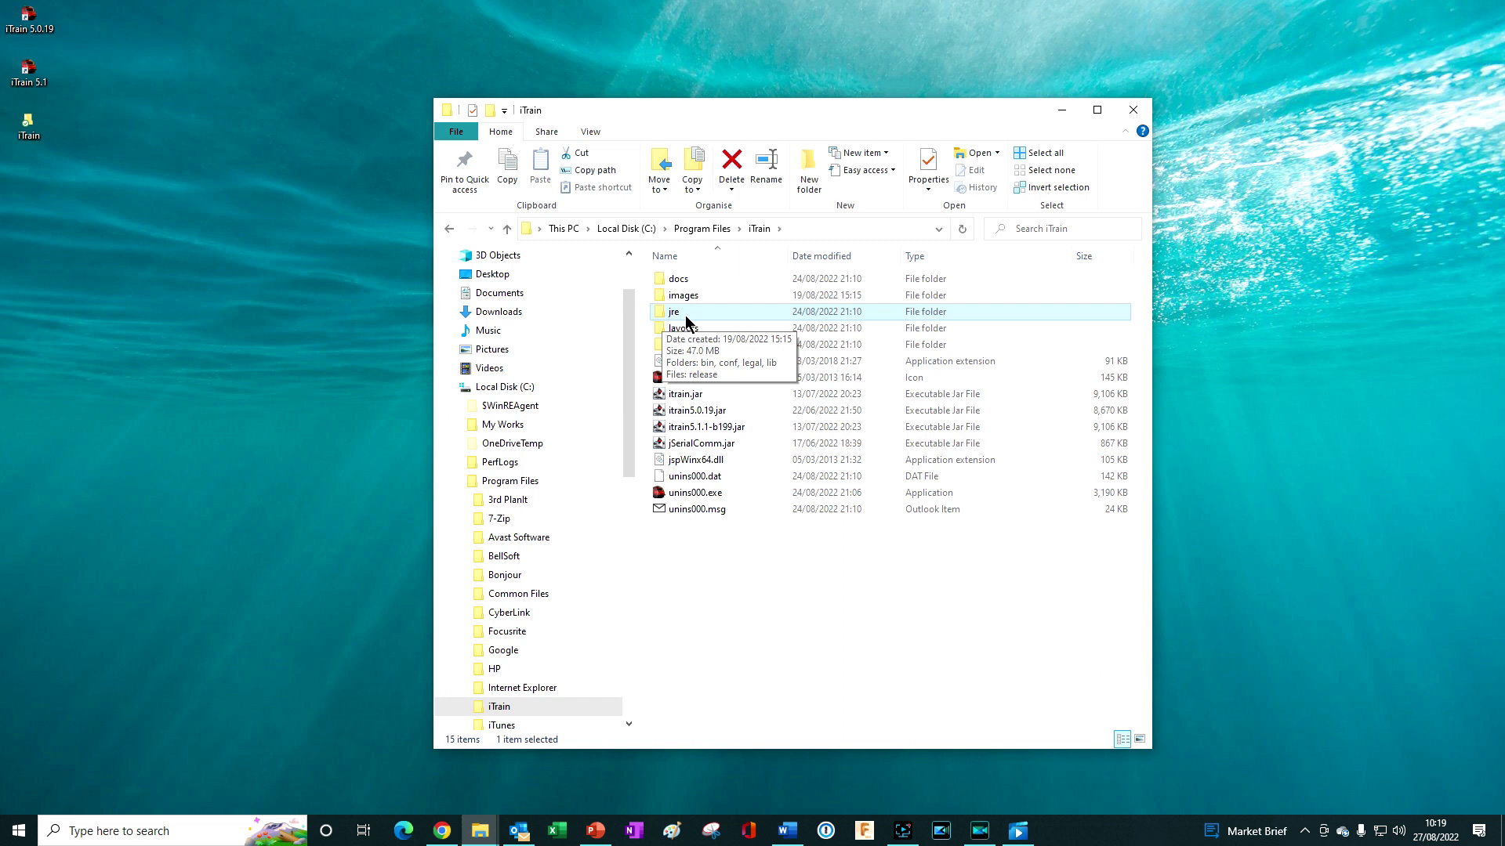
# Step: Open the iTrain folder in the personal user folder under C:\Users and examine its subfolders
pyautogui.click(624, 230)
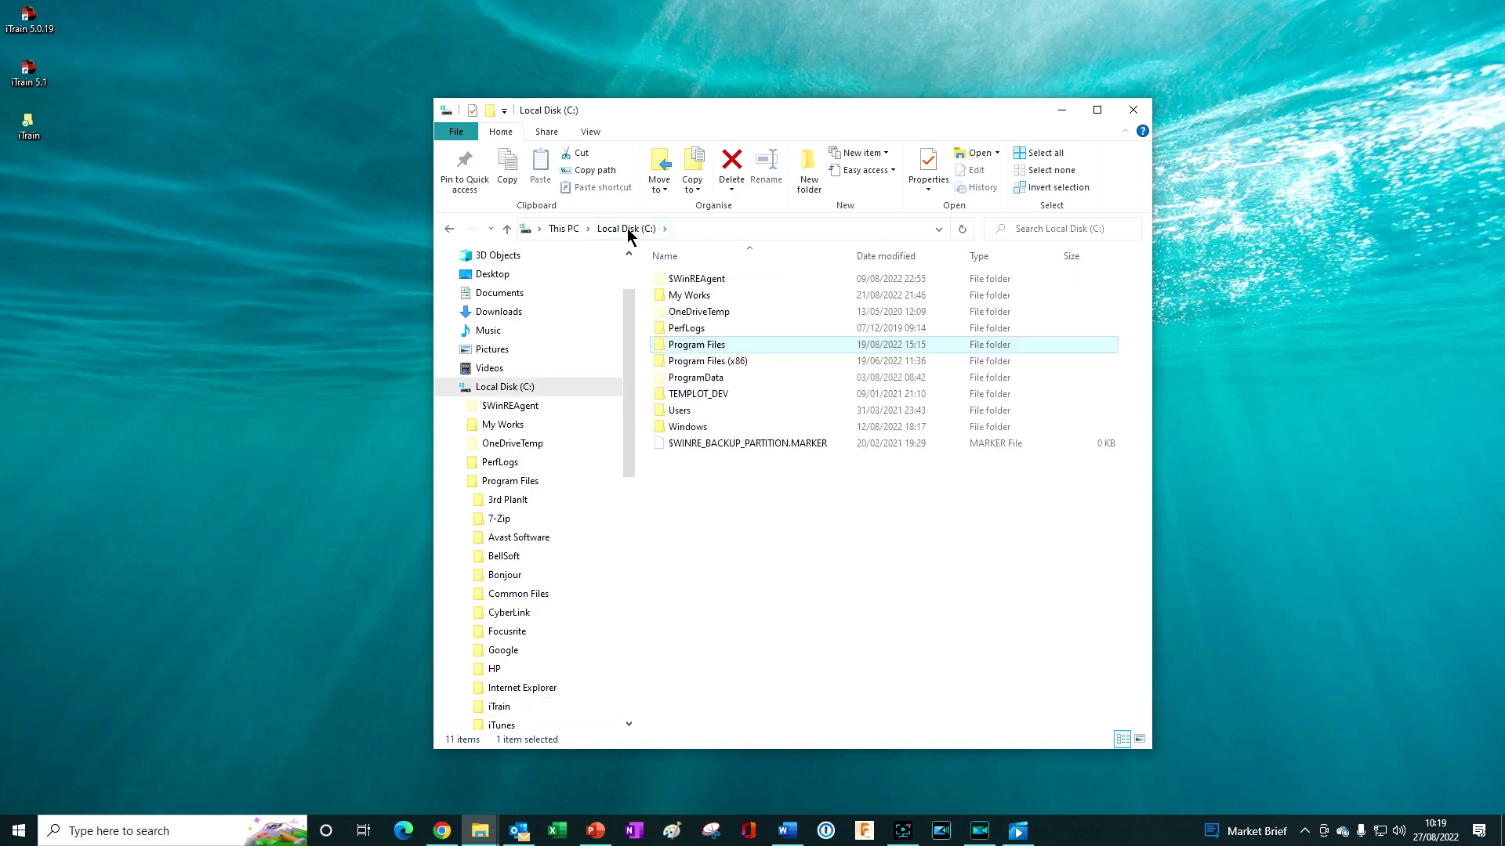
pyautogui.doubleClick(679, 411)
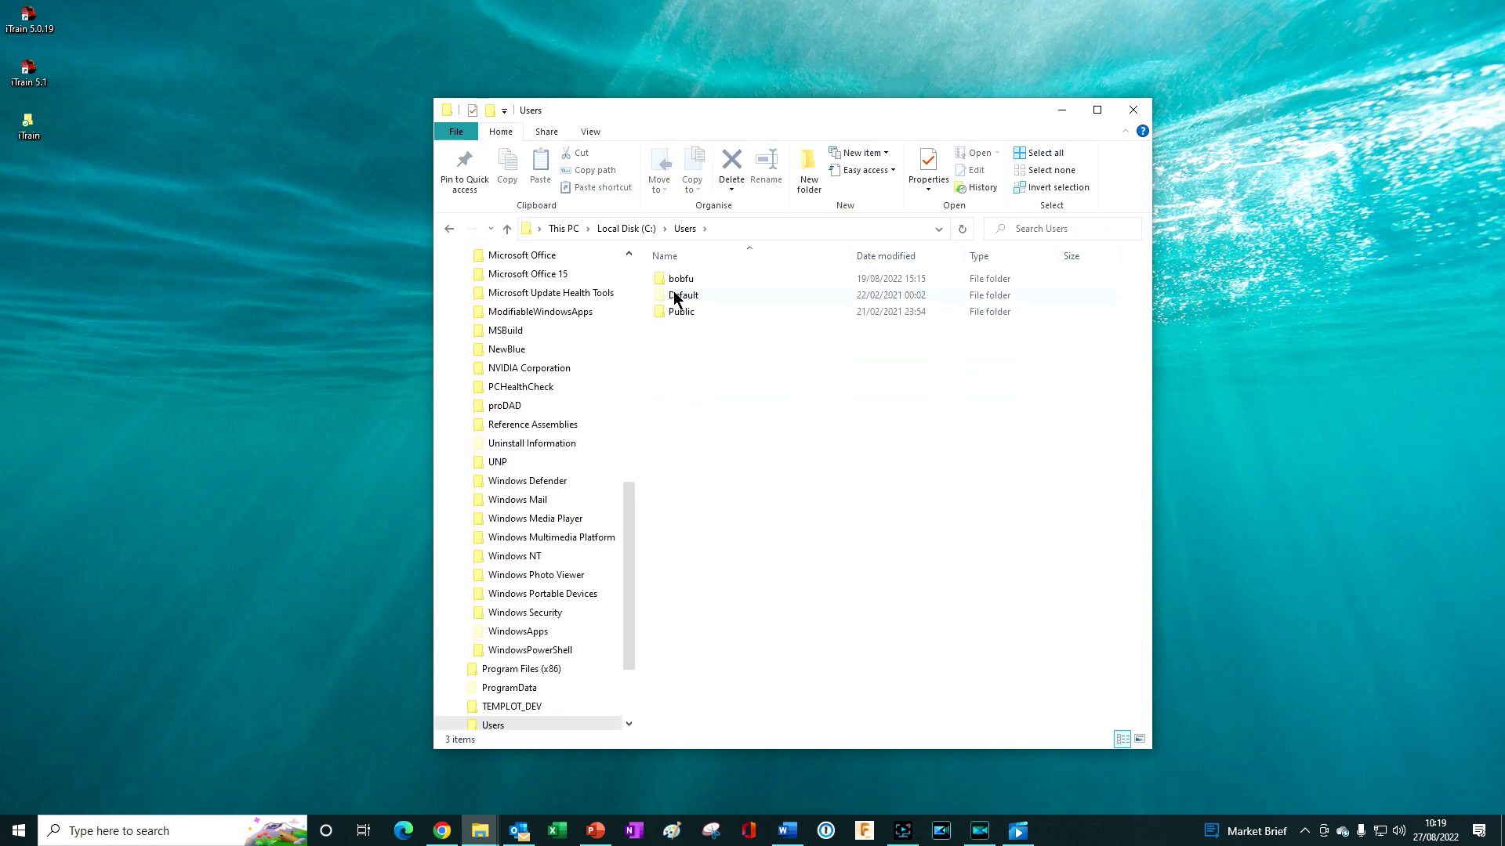
pyautogui.doubleClick(678, 279)
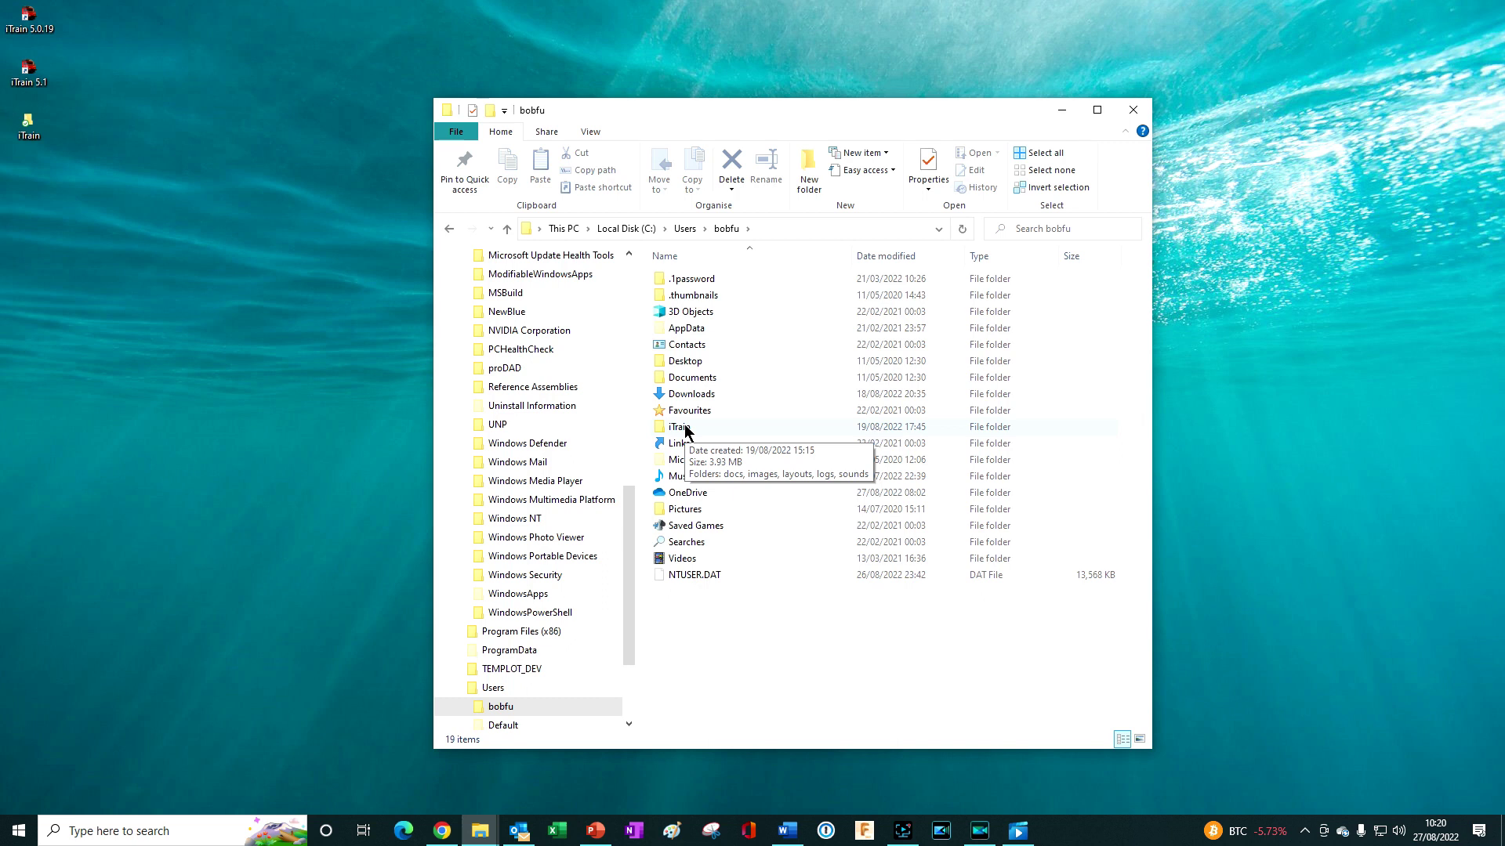
pyautogui.doubleClick(685, 428)
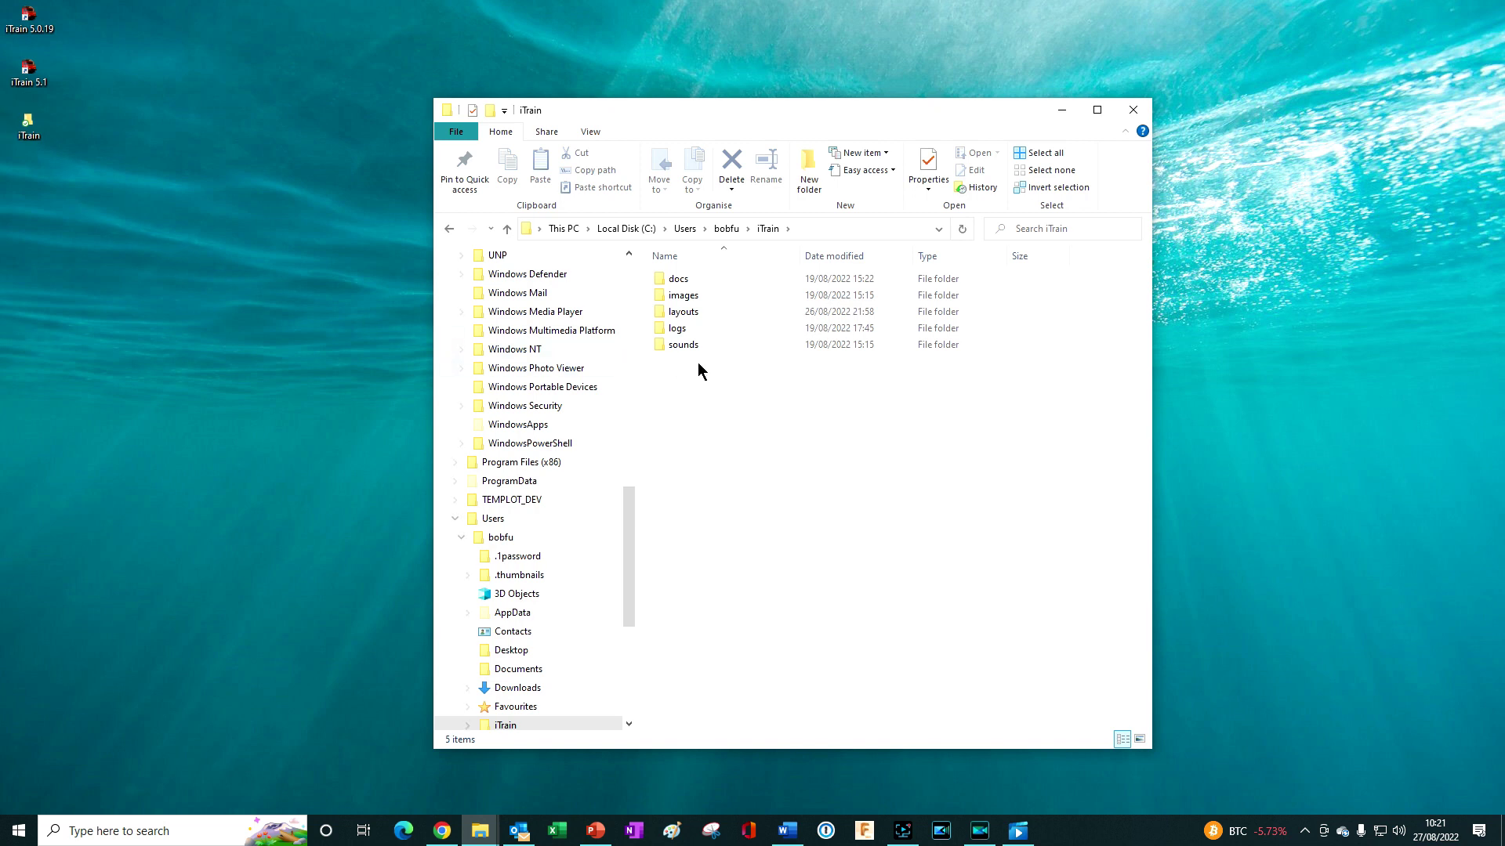
# Step: Return to C:\Program Files and select the iTrain program folder again
pyautogui.click(634, 230)
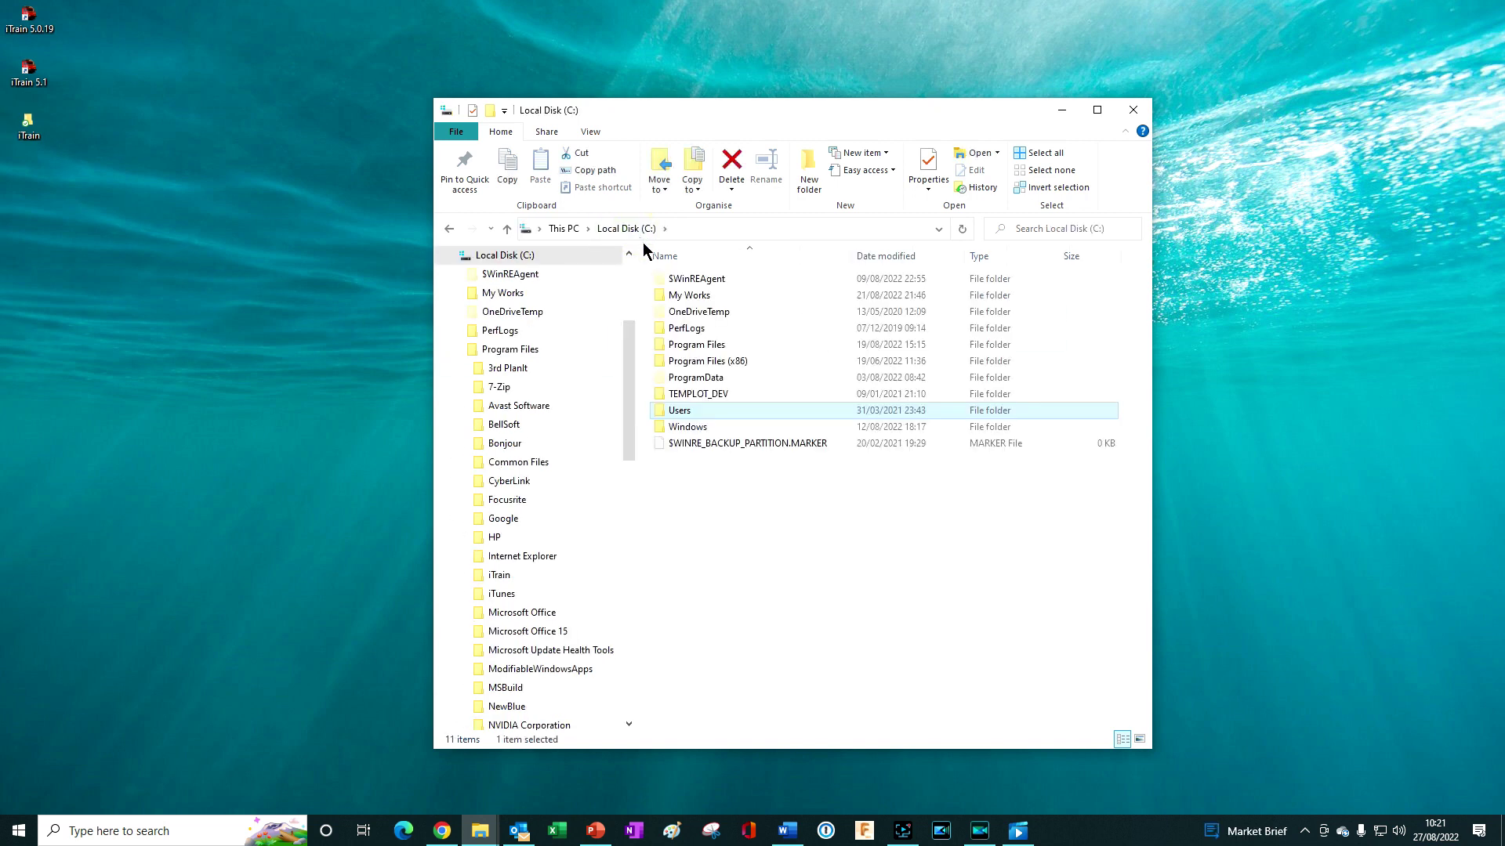
pyautogui.doubleClick(685, 347)
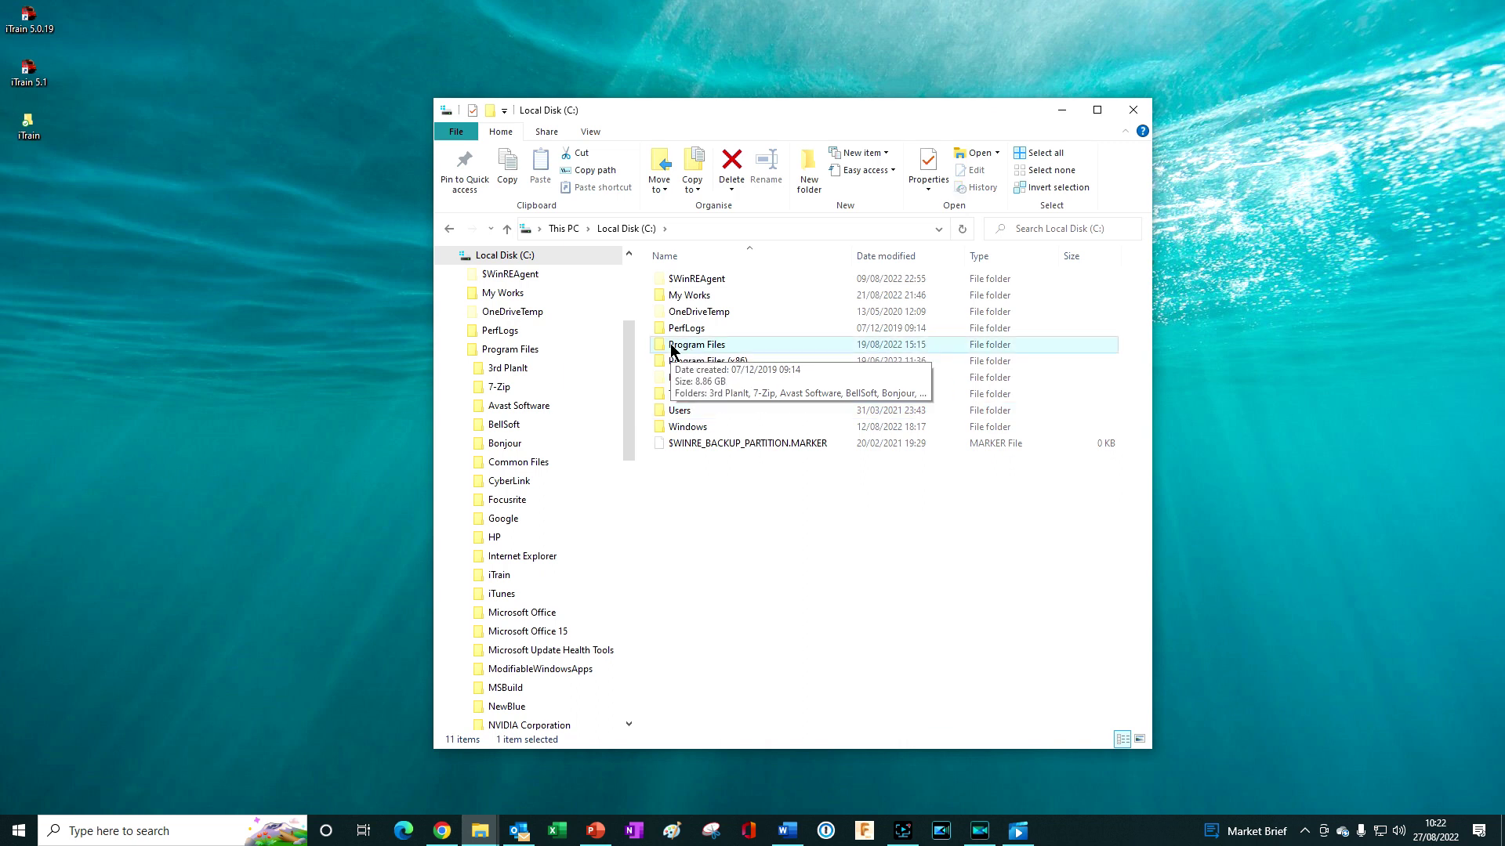
pyautogui.click(679, 462)
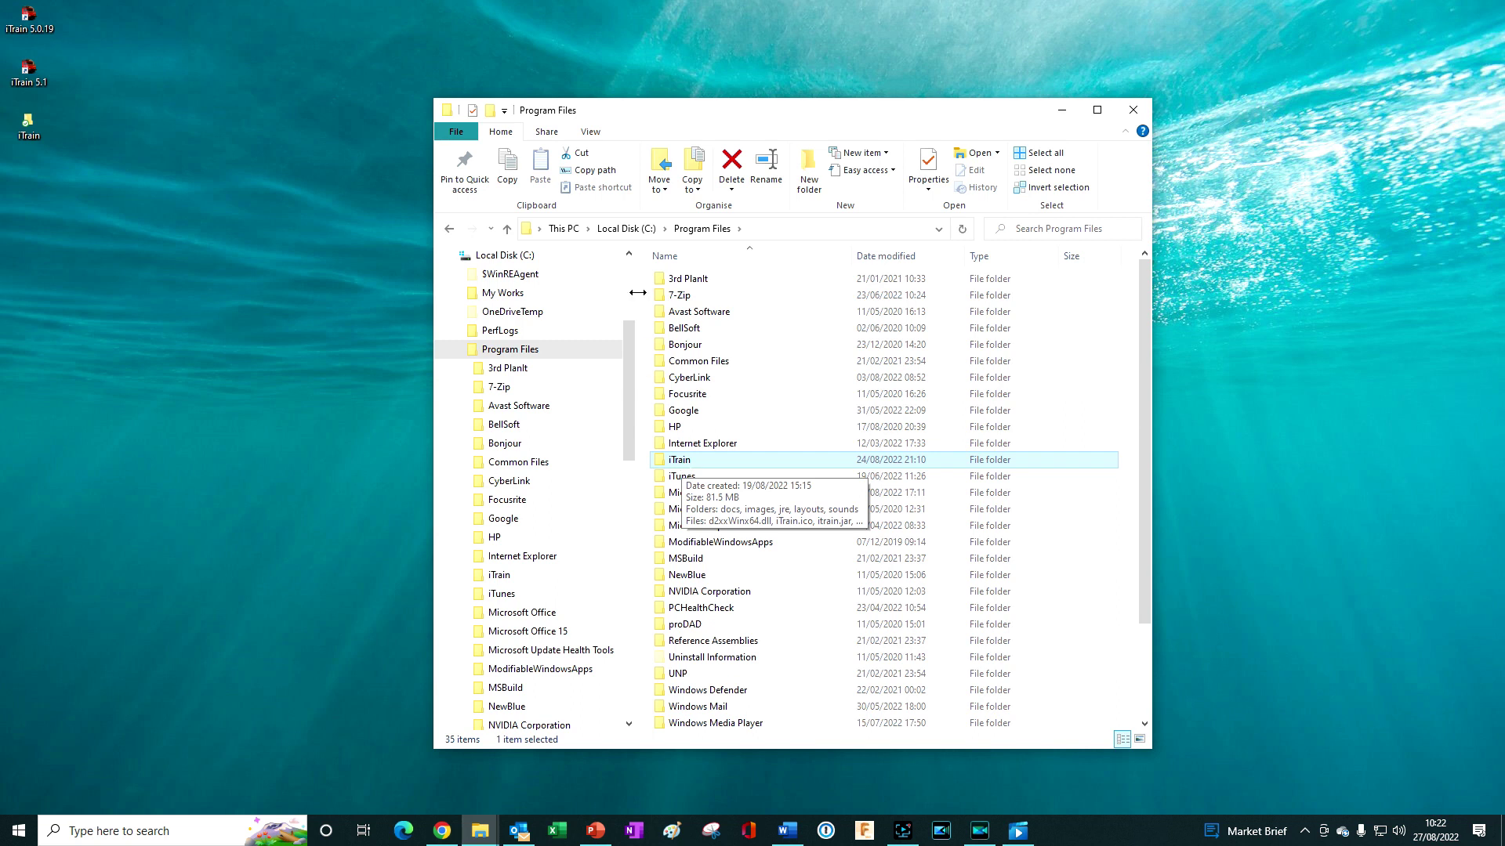
# Step: Go back to the personal user folder under C:\Users and select its iTrain data folder
pyautogui.click(616, 229)
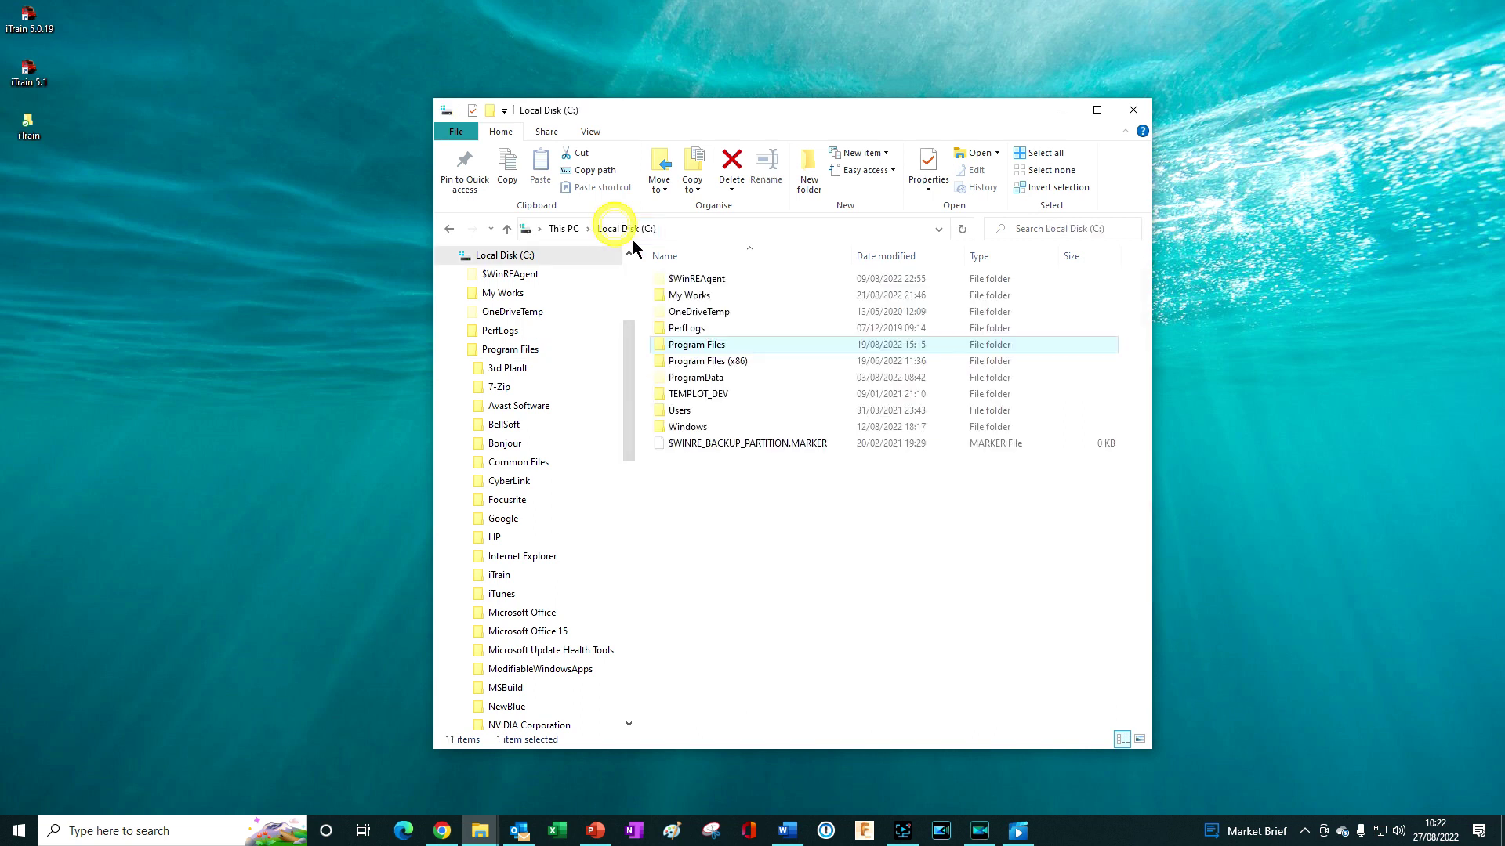
pyautogui.doubleClick(679, 409)
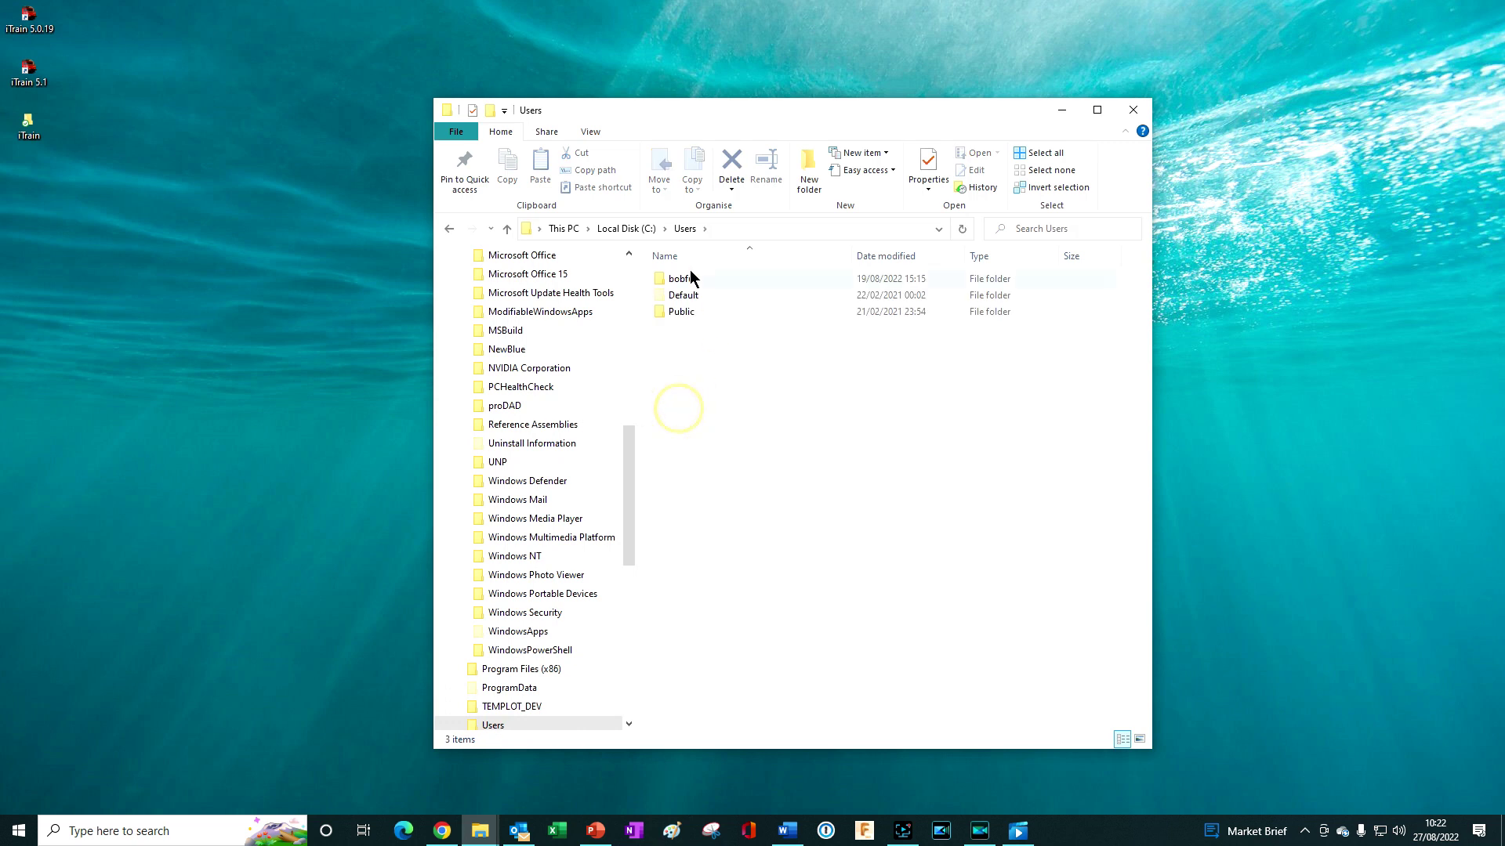
pyautogui.doubleClick(676, 280)
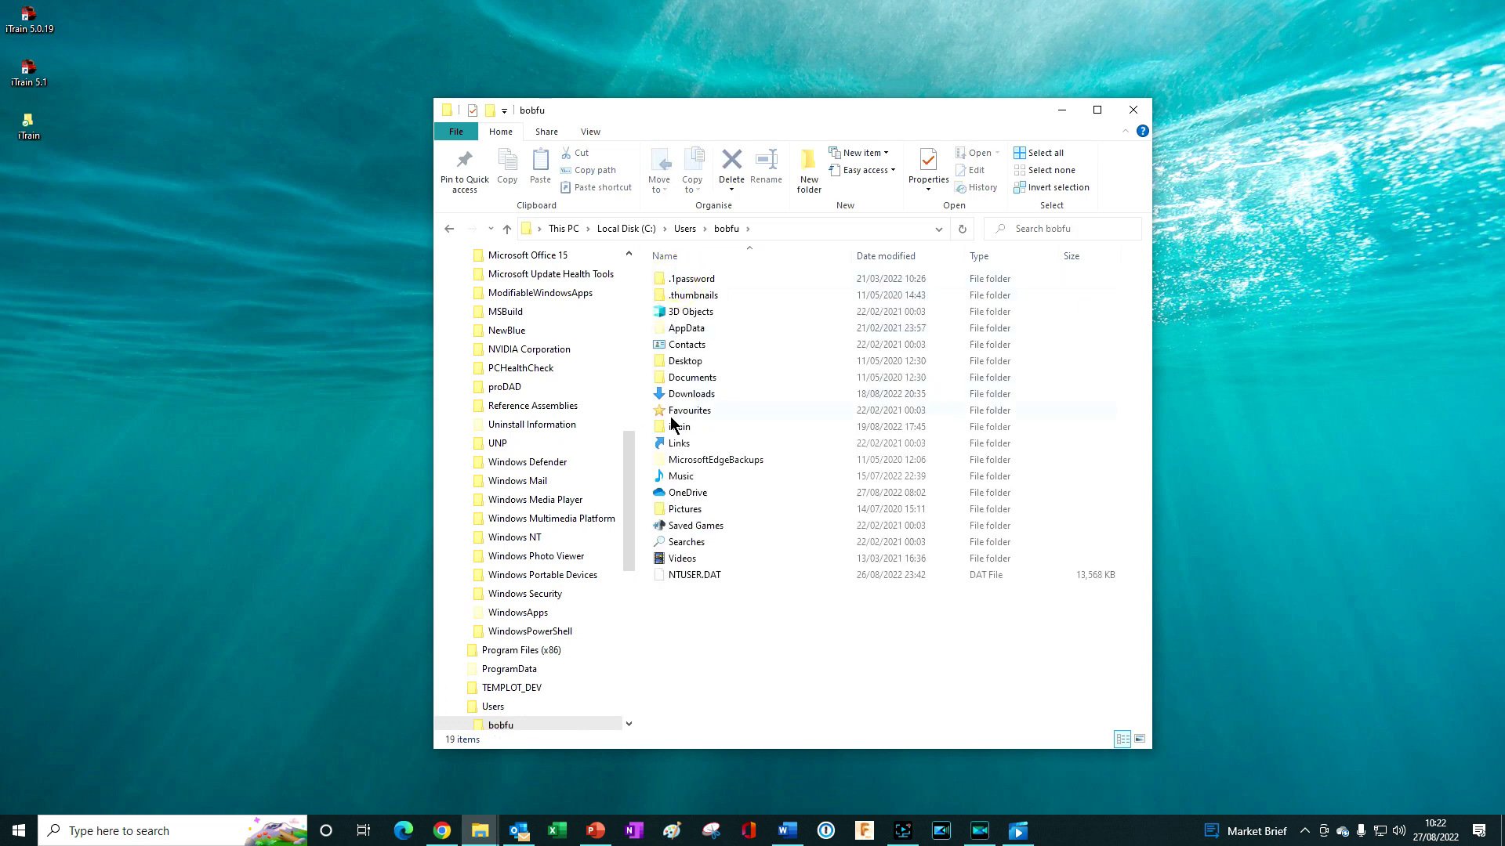
pyautogui.click(675, 429)
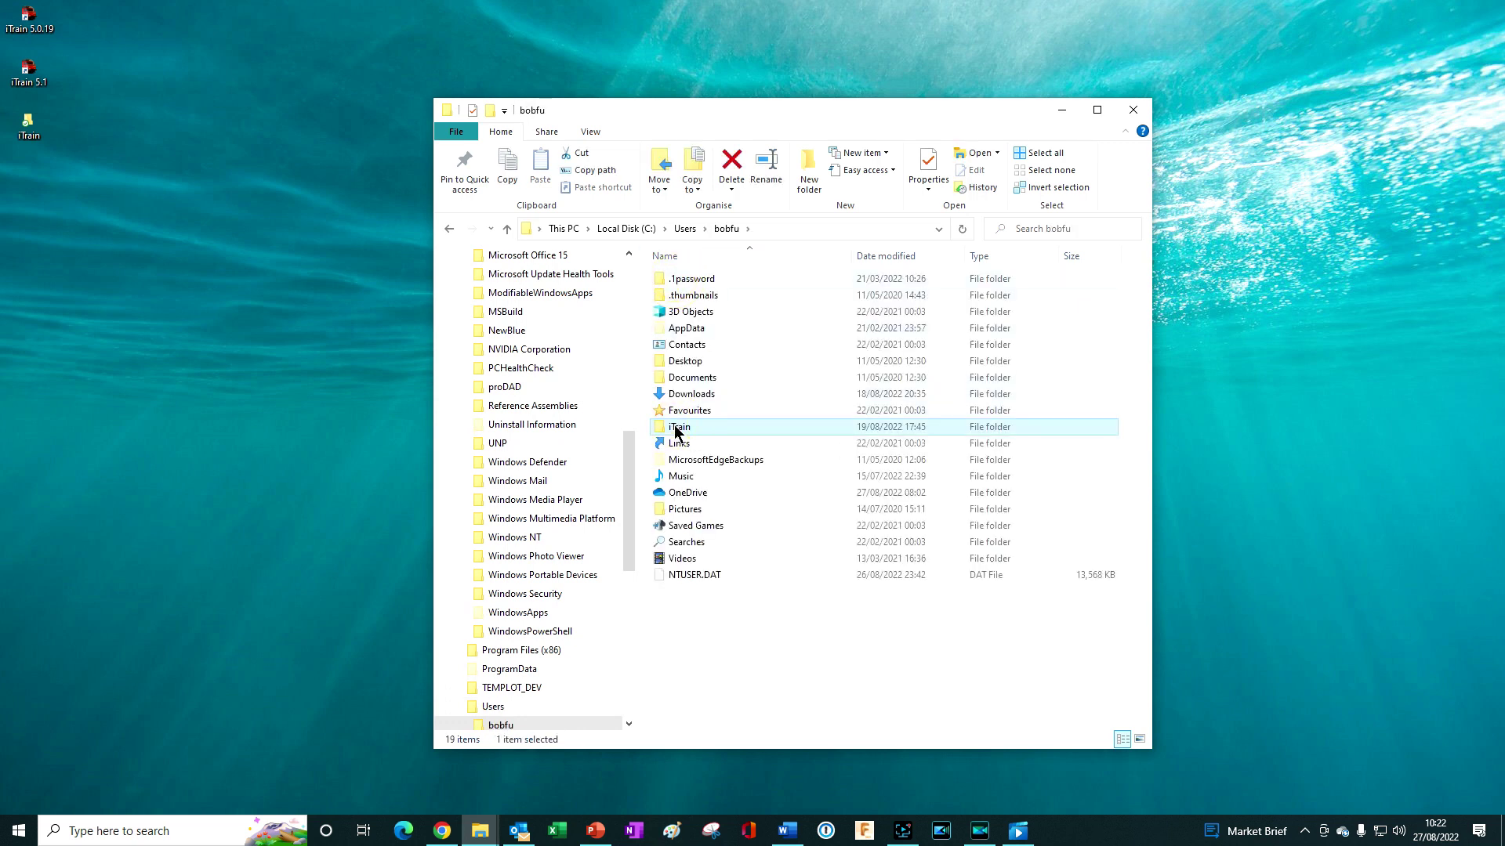